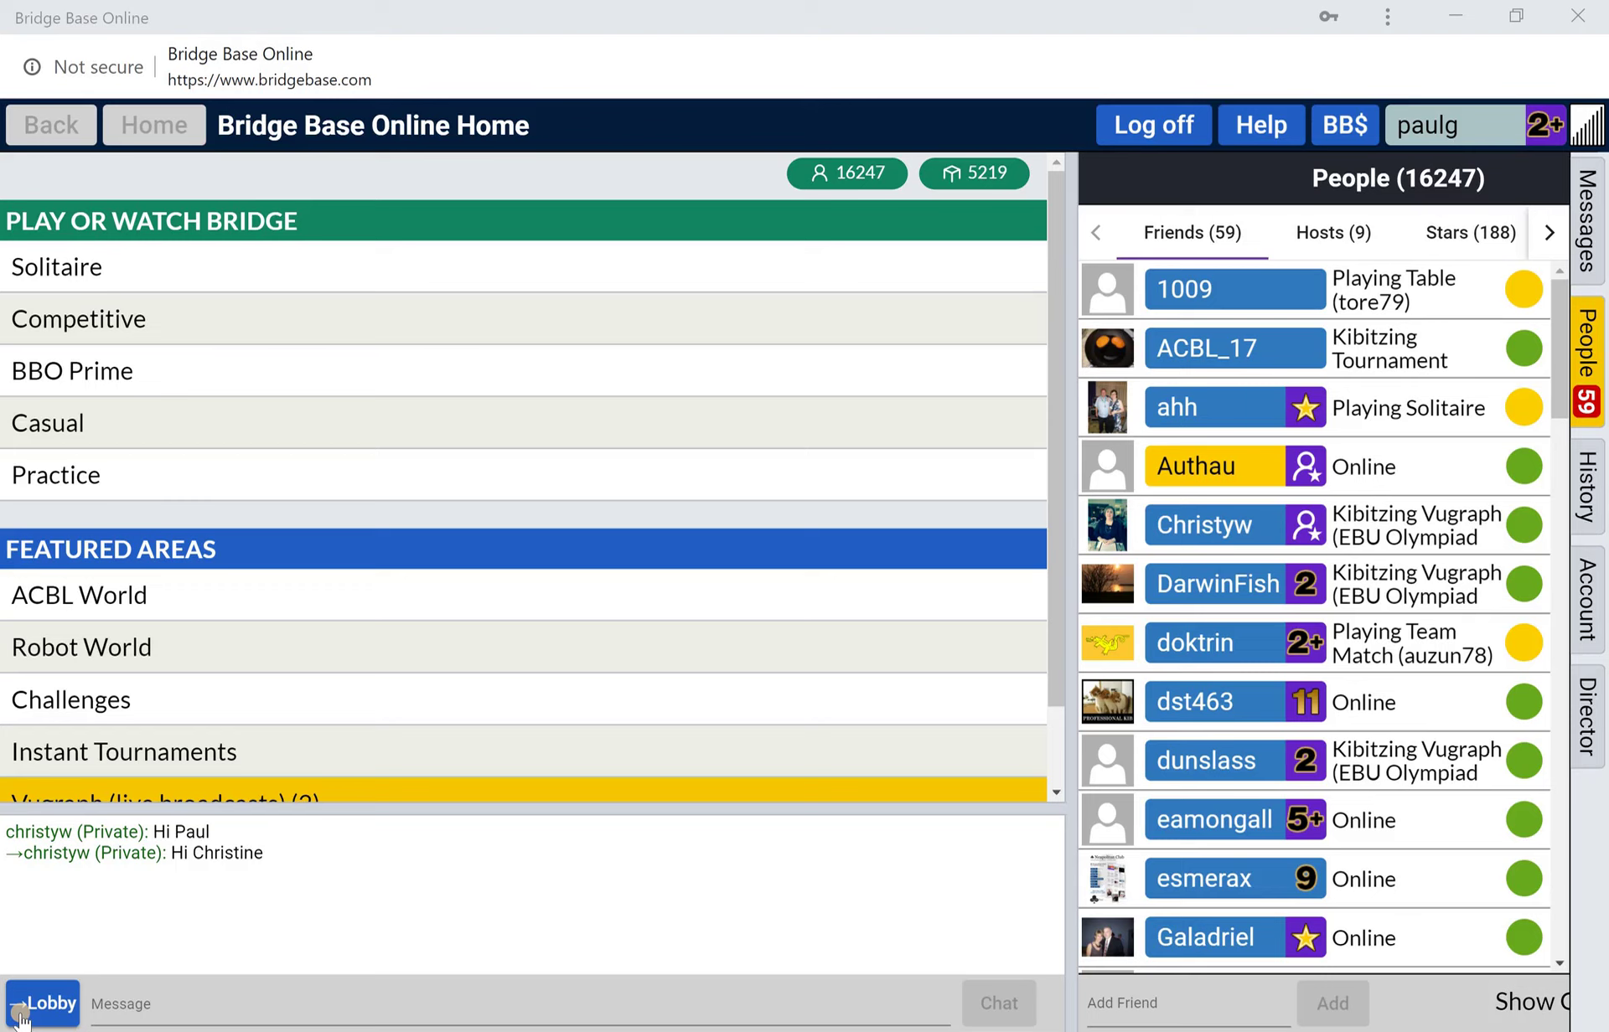
# Go to Competitive and open the Team Matches list showing pending matches #4705 and #4729.
pyautogui.click(424, 308)
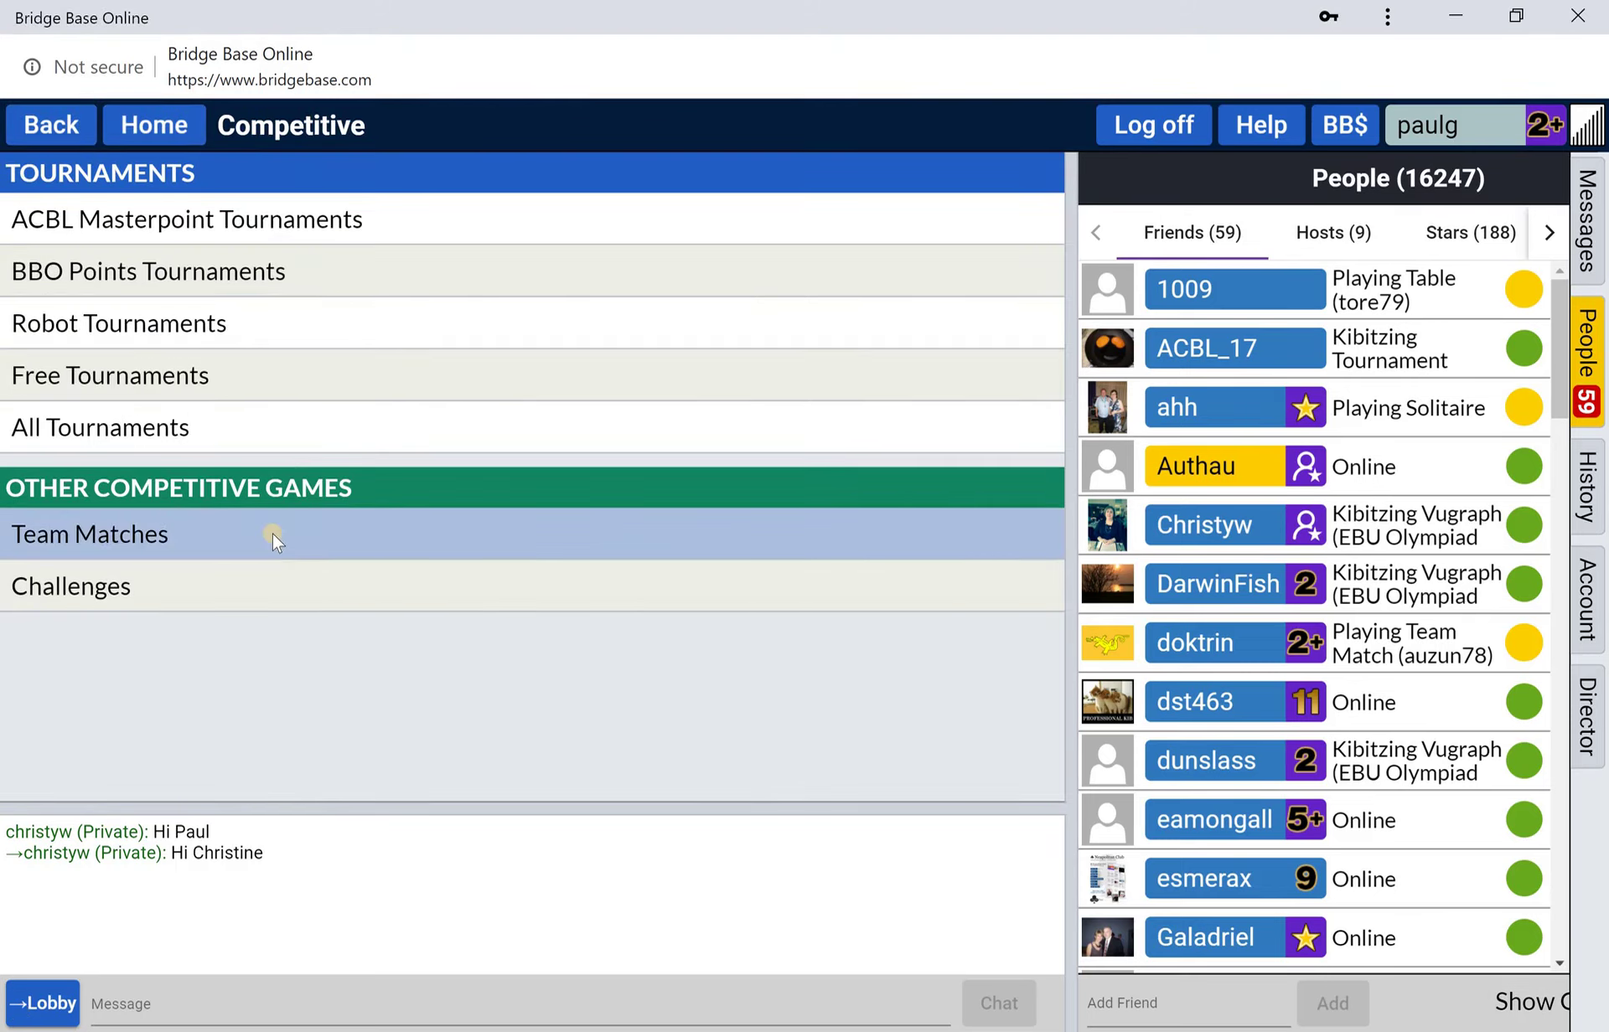
pyautogui.click(273, 536)
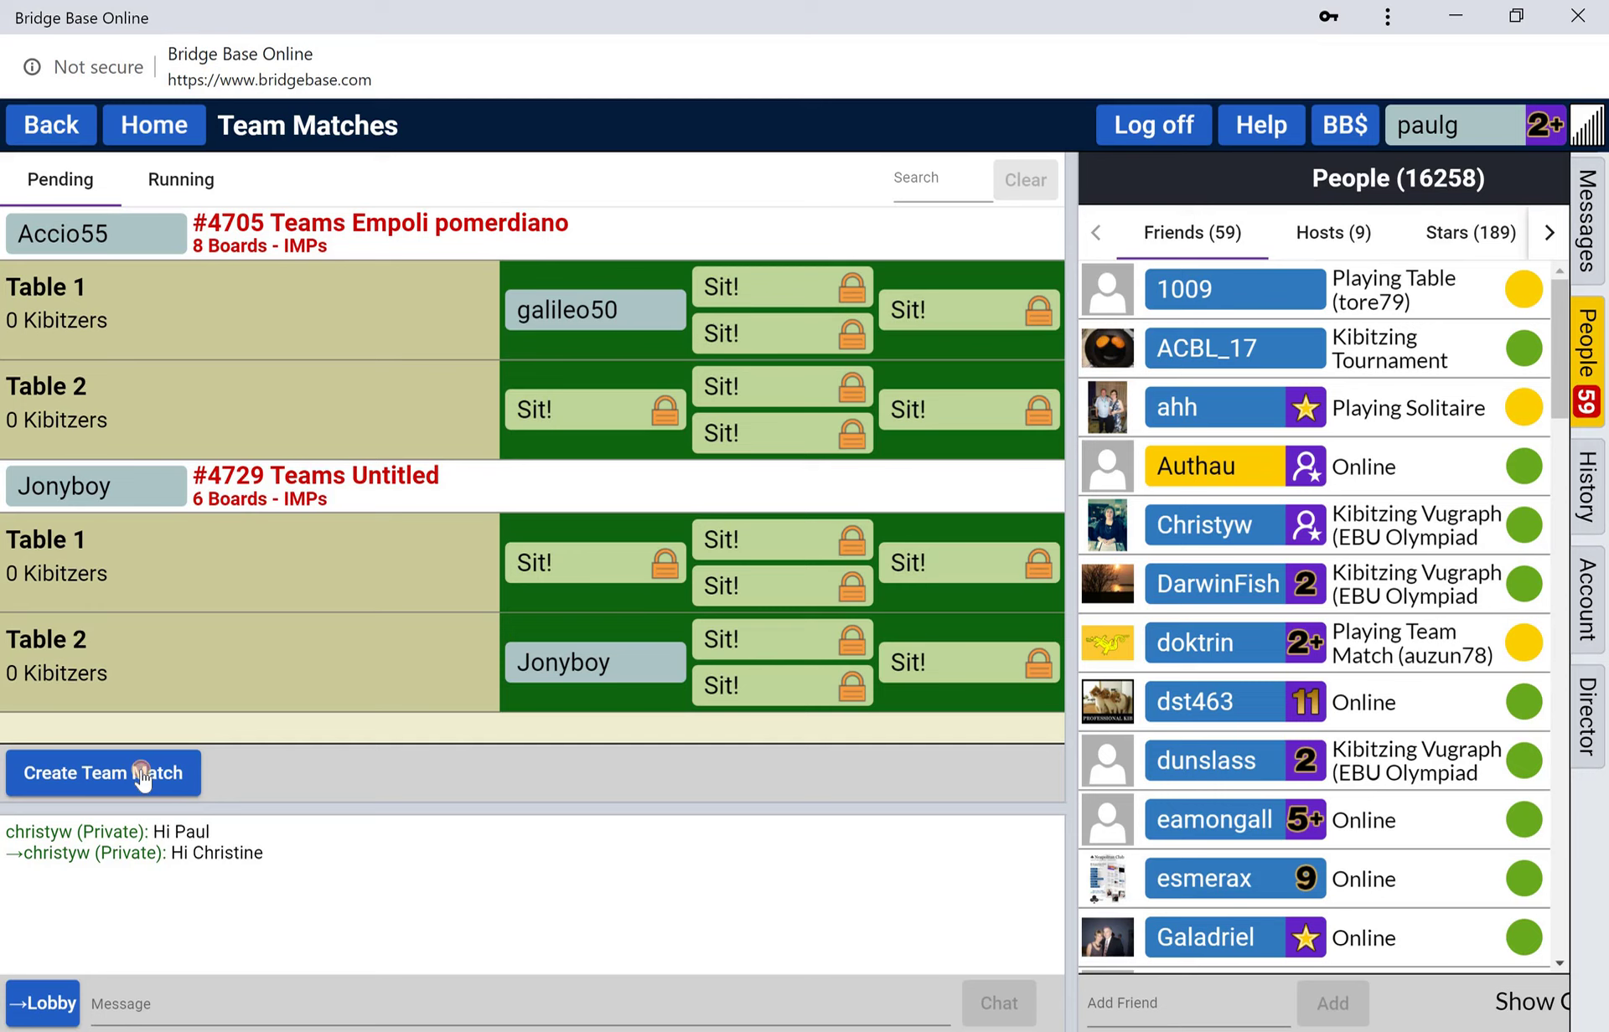
# Create a new team match titled 'Practice matches', with Team 1 Edinburgh and Team 2 Warsaw.
pyautogui.click(141, 773)
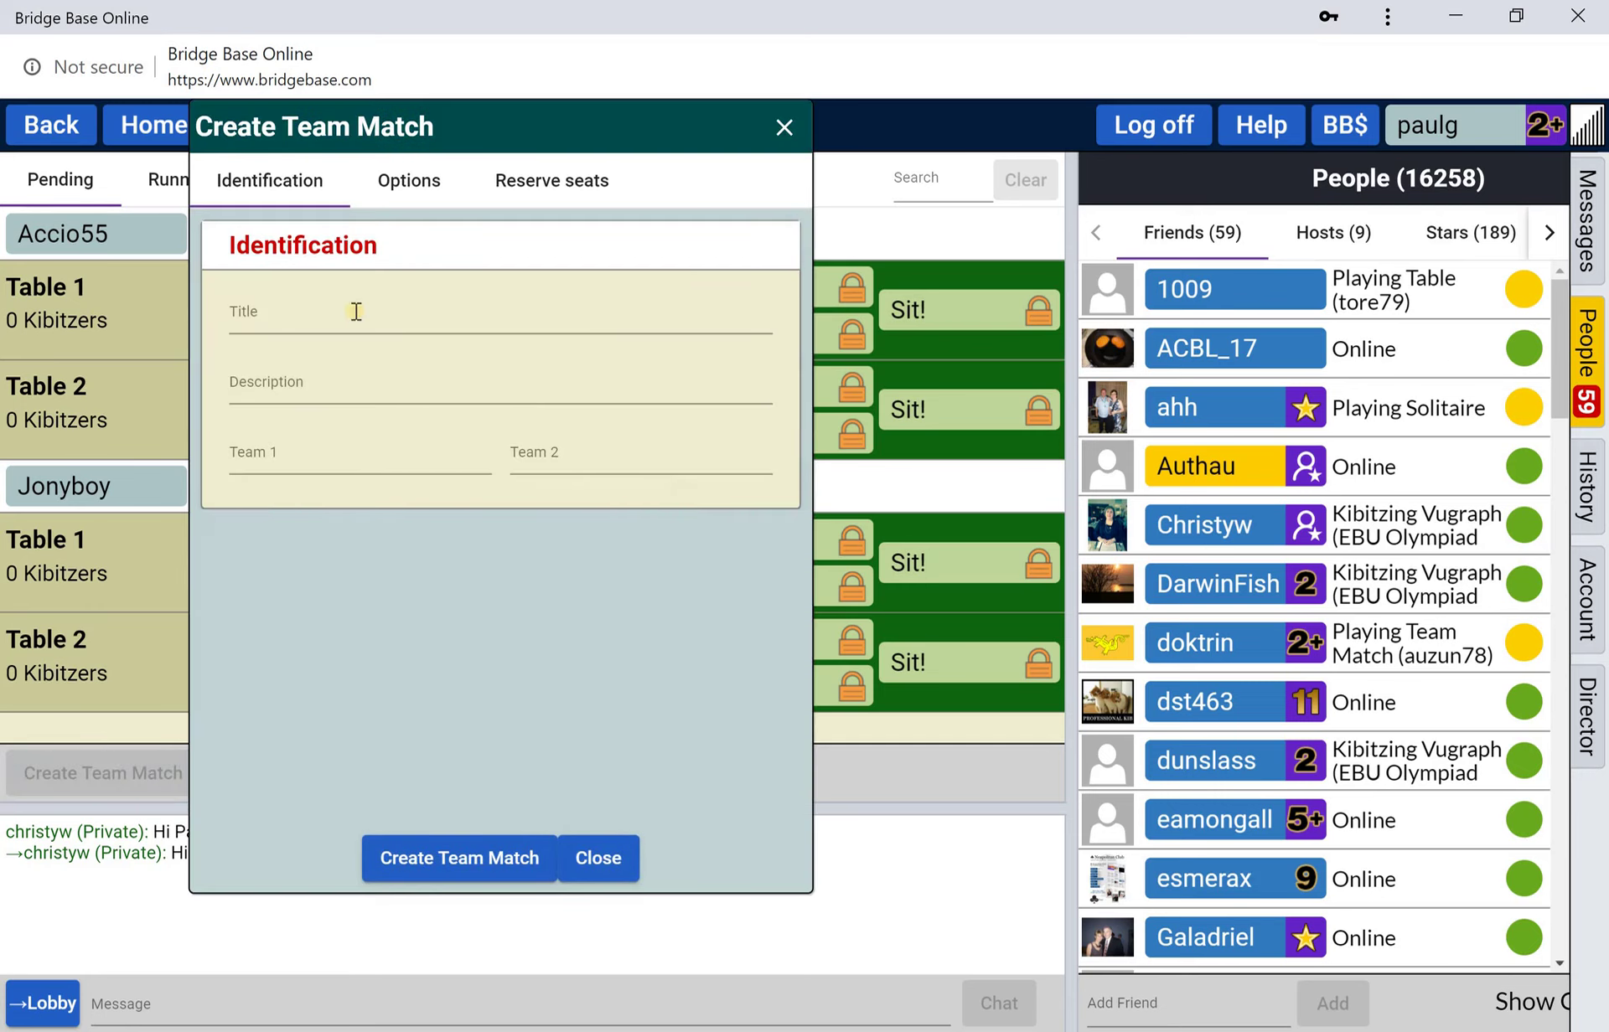
pyautogui.click(355, 311)
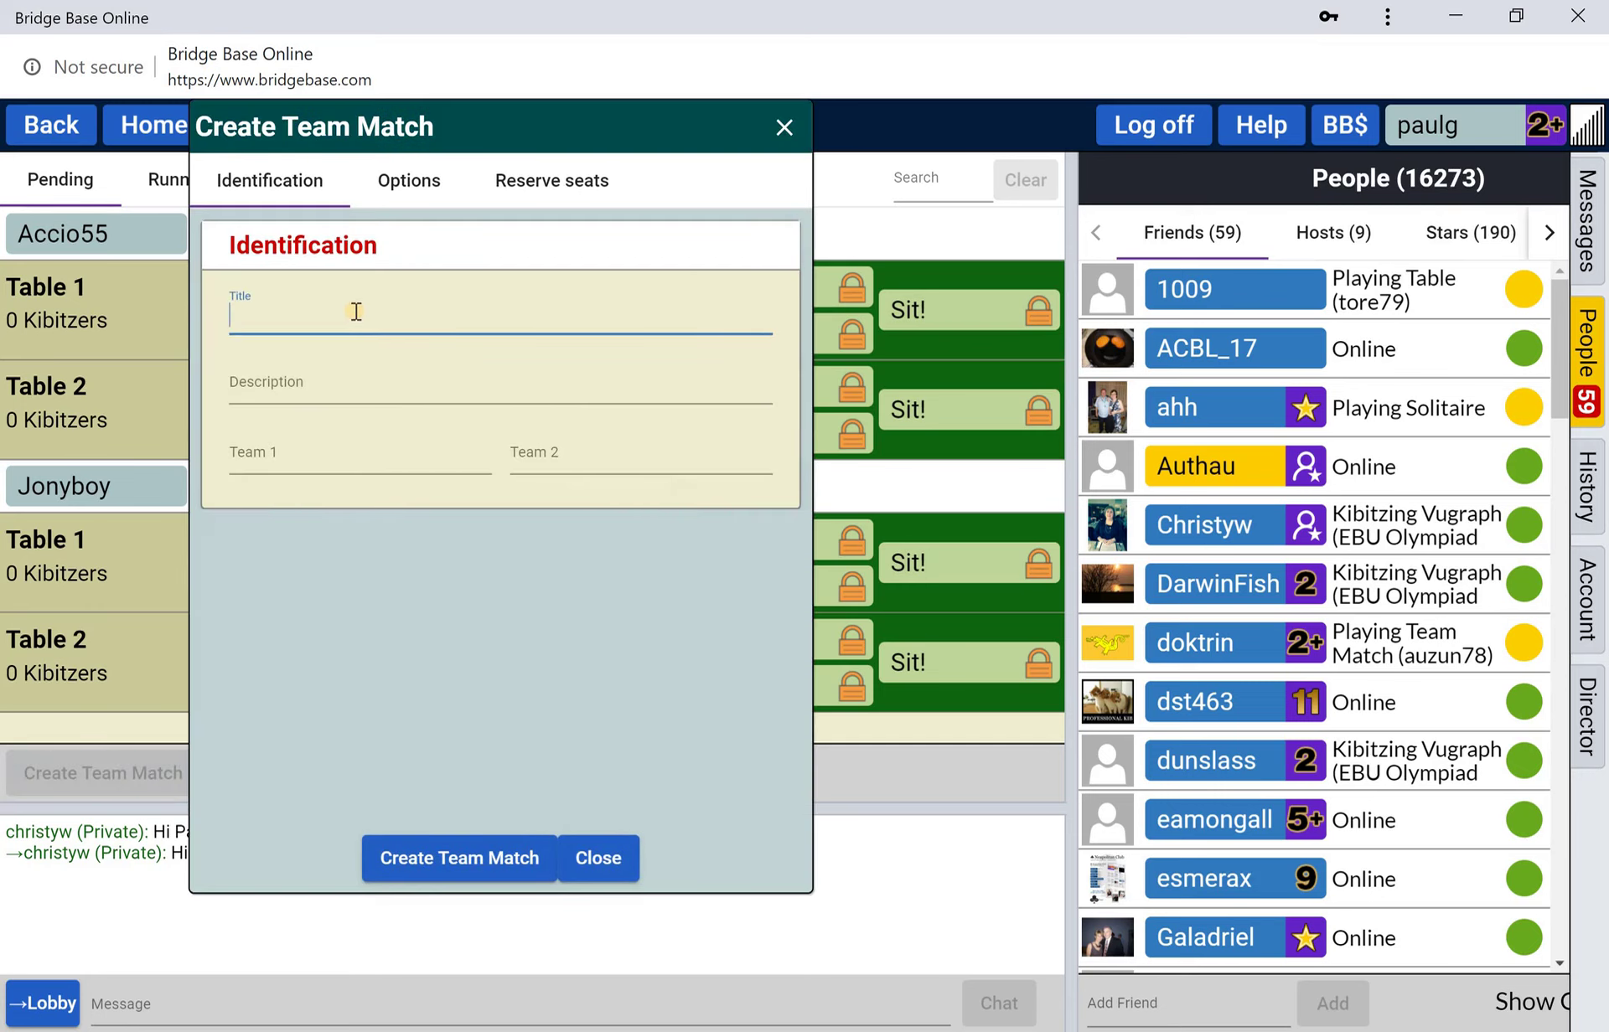
pyautogui.write('Practice matches')
pyautogui.press('Tab')
pyautogui.press('Tab')
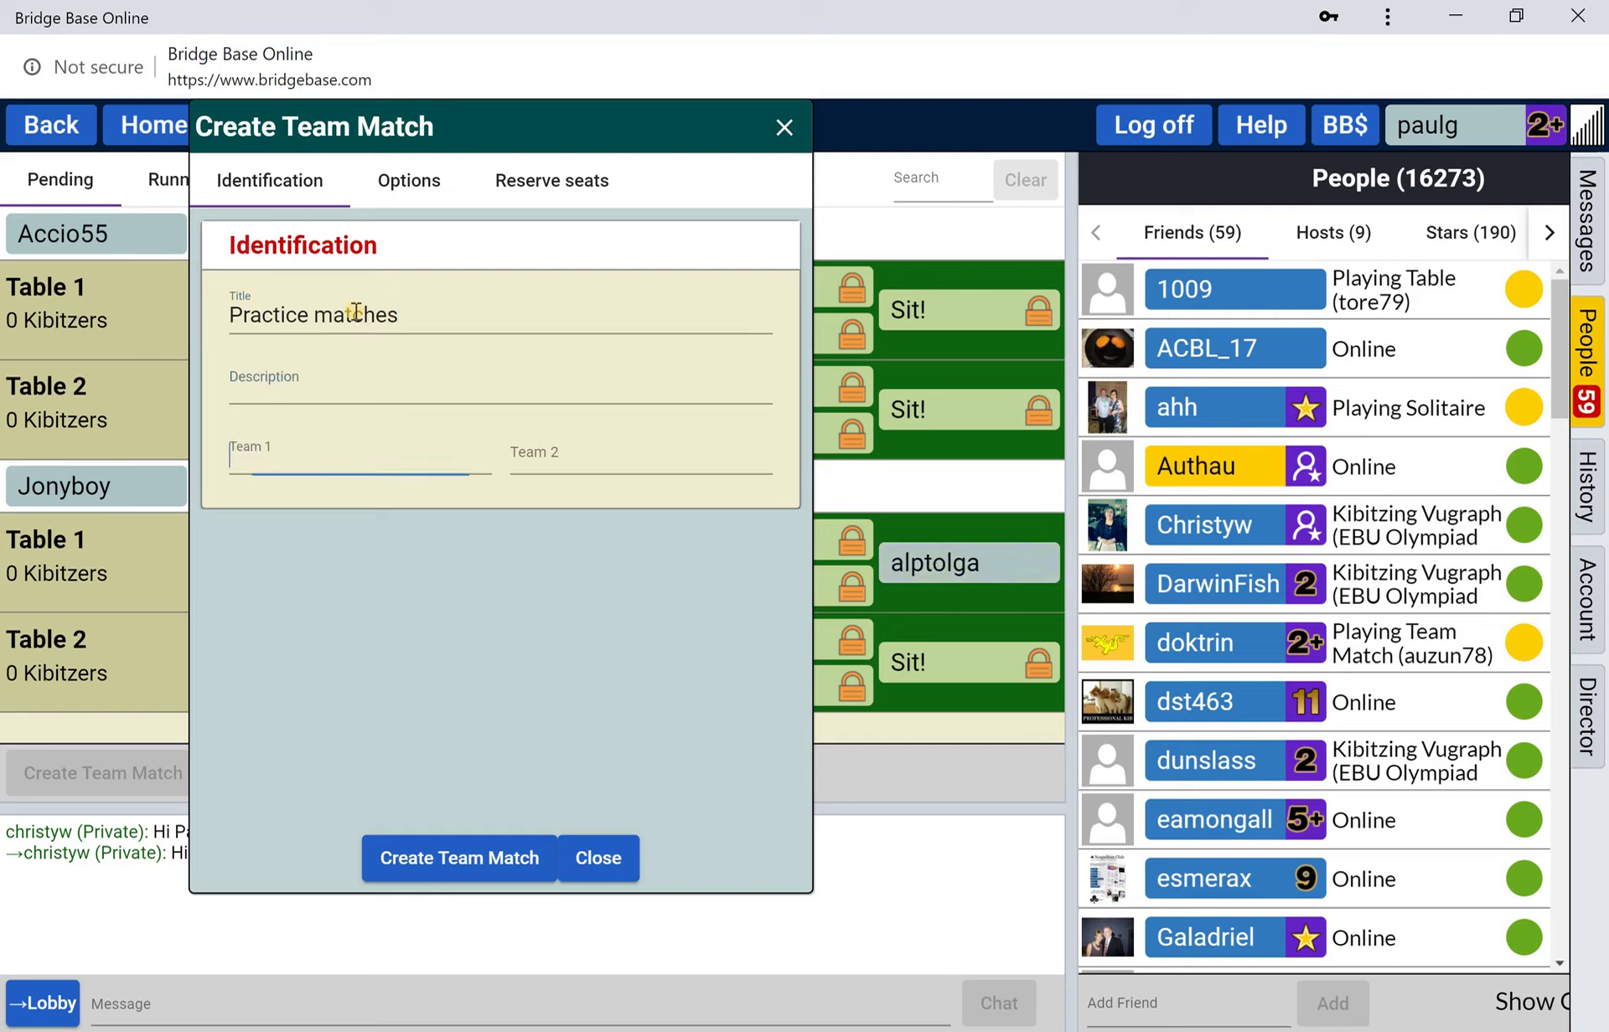
pyautogui.write('Edinburgh')
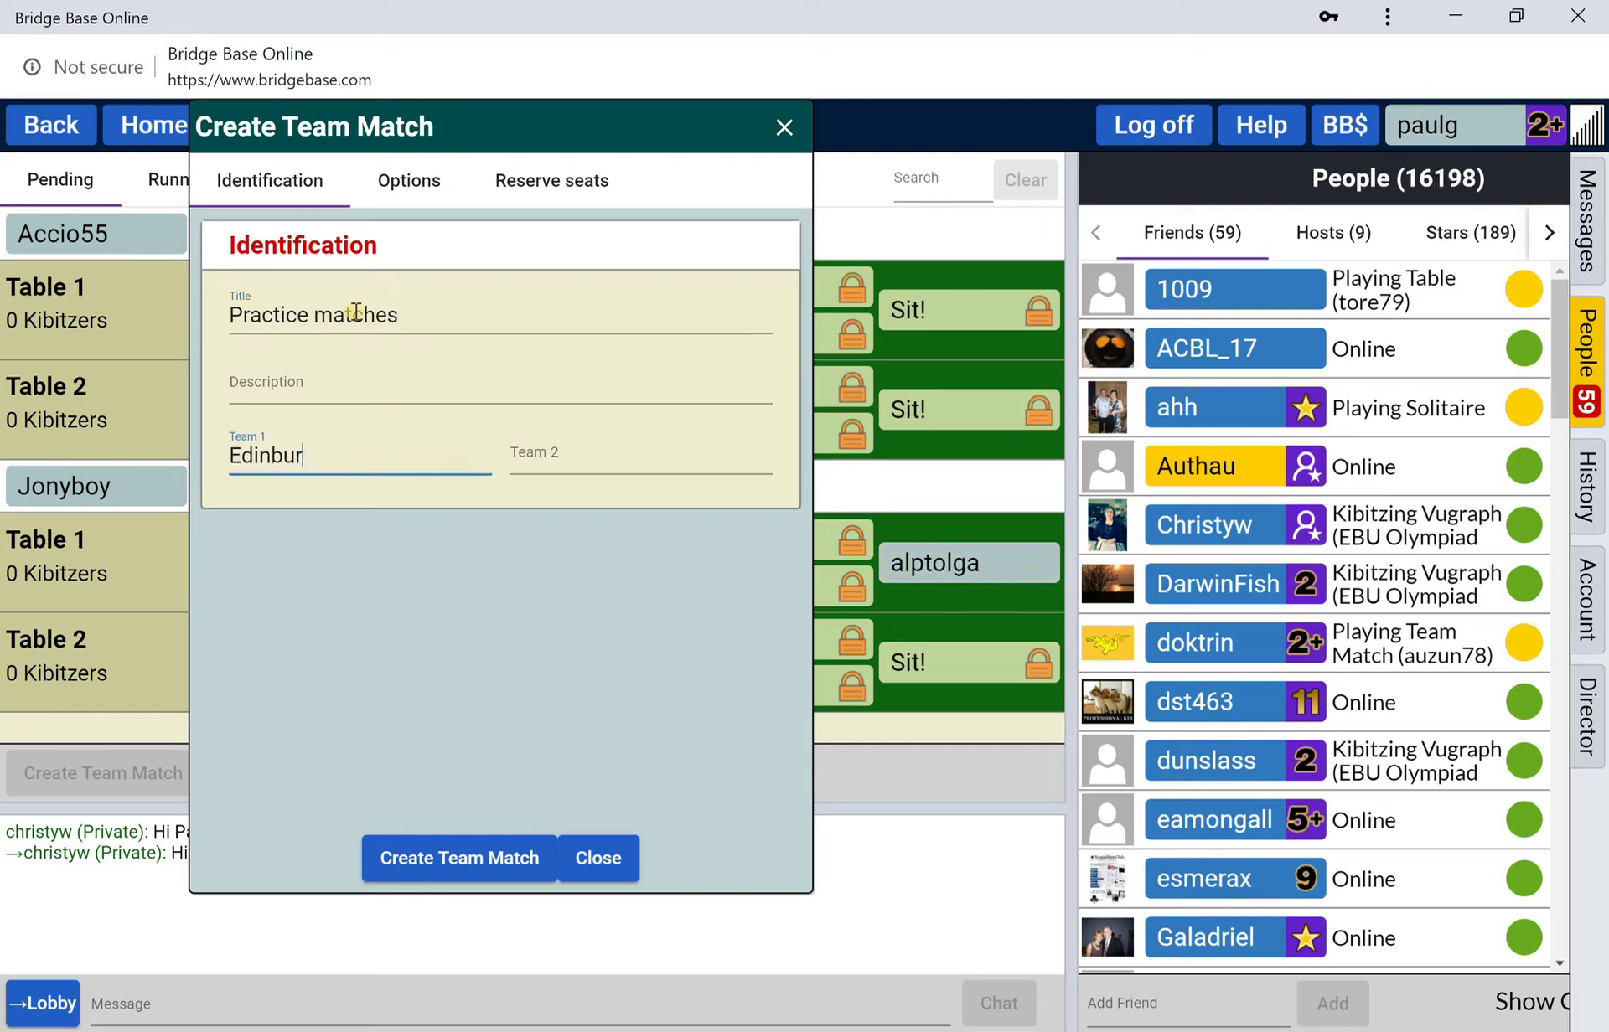
pyautogui.click(582, 458)
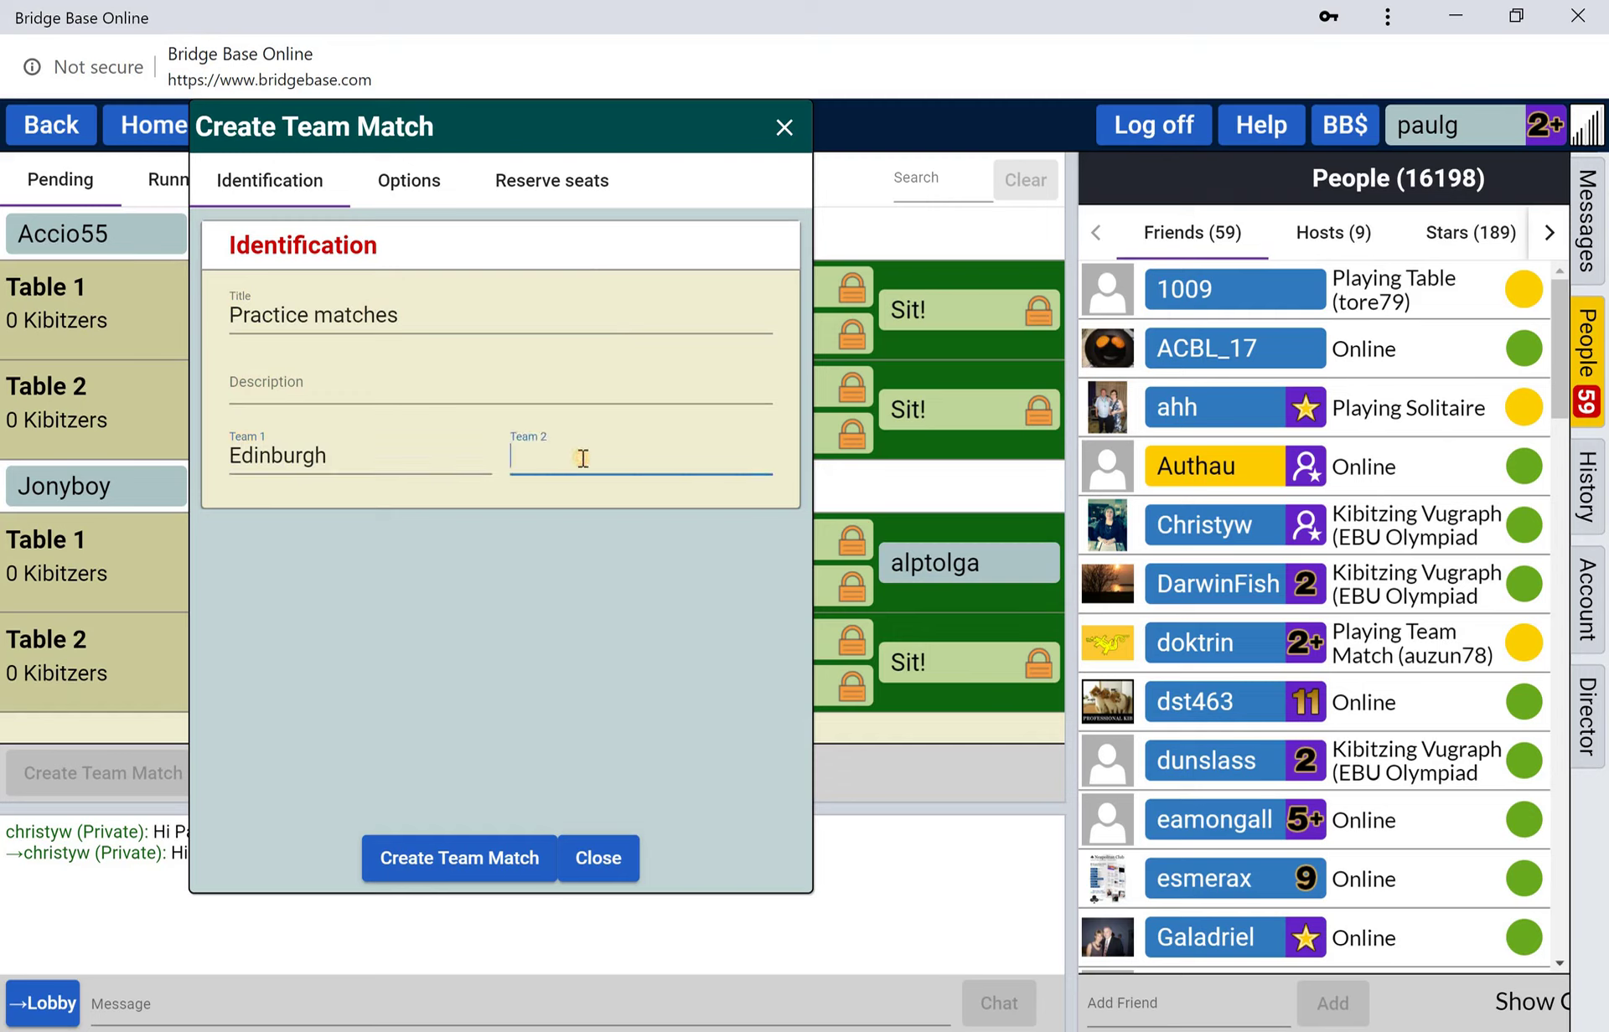
pyautogui.write('Warsaw')
# In Options, set Number of Boards to 24 and uncheck kibitzer chat and barometer scoring.
pyautogui.click(429, 184)
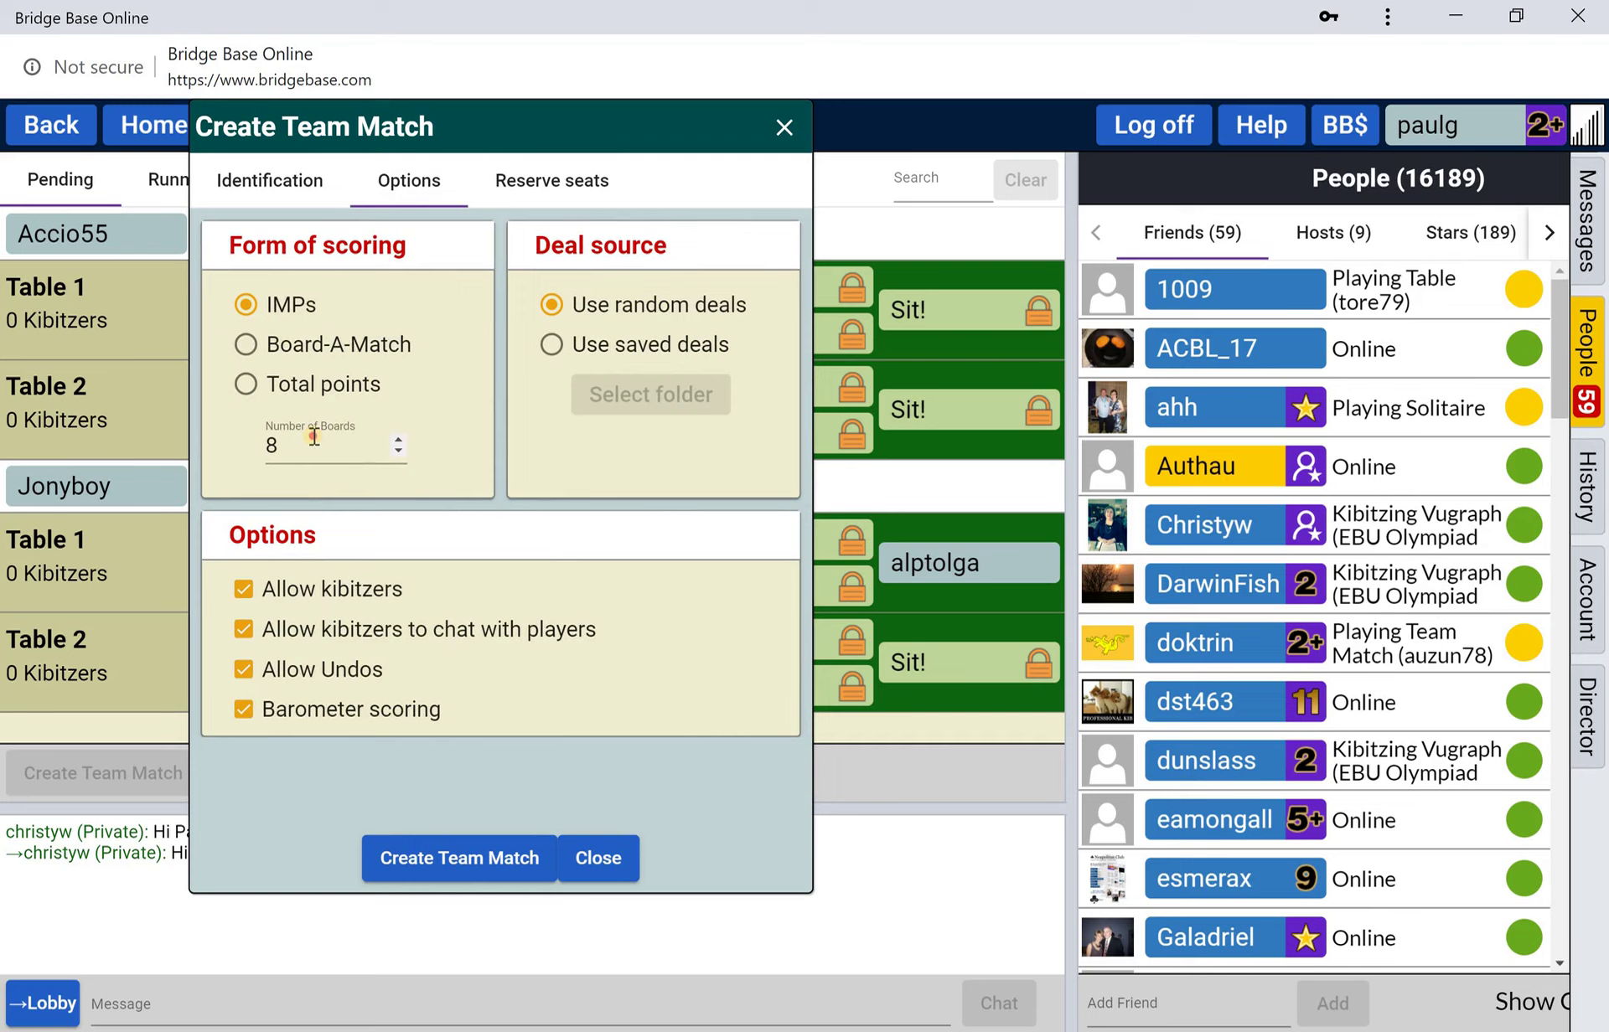
pyautogui.click(313, 436)
pyautogui.write('3')
pyautogui.press('BackSpace')
pyautogui.write('24')
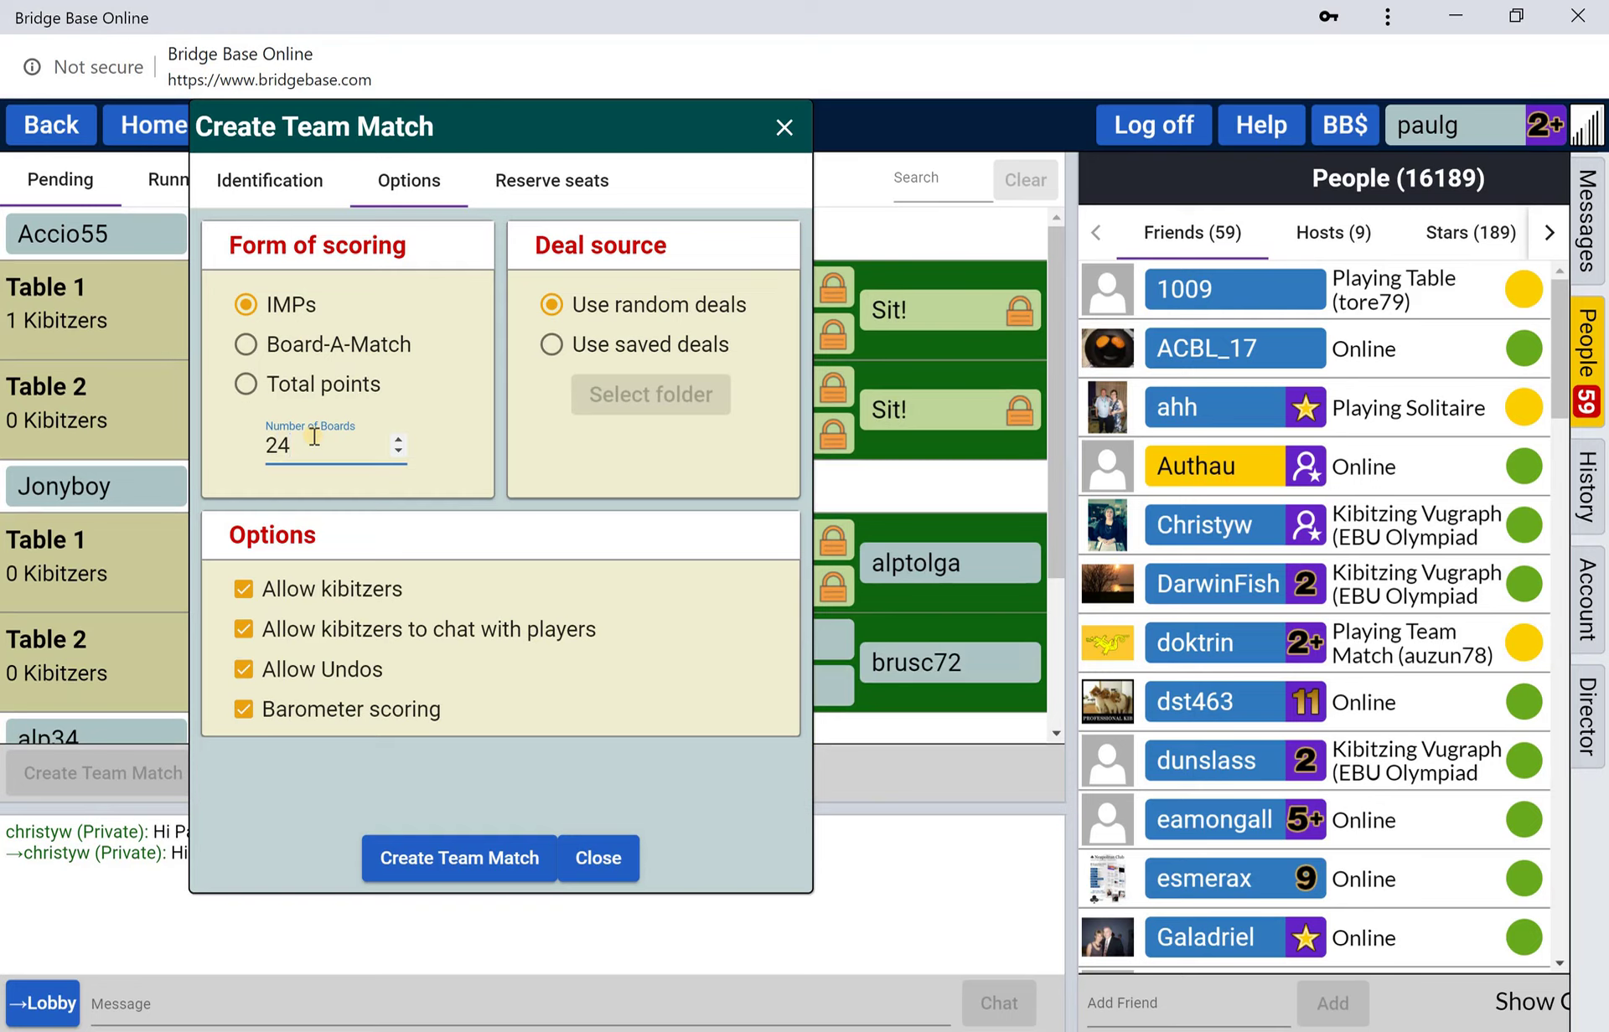
pyautogui.press('BackSpace')
pyautogui.press('BackSpace')
pyautogui.write('32')
pyautogui.press('BackSpace')
pyautogui.press('BackSpace')
pyautogui.write('24')
pyautogui.click(269, 635)
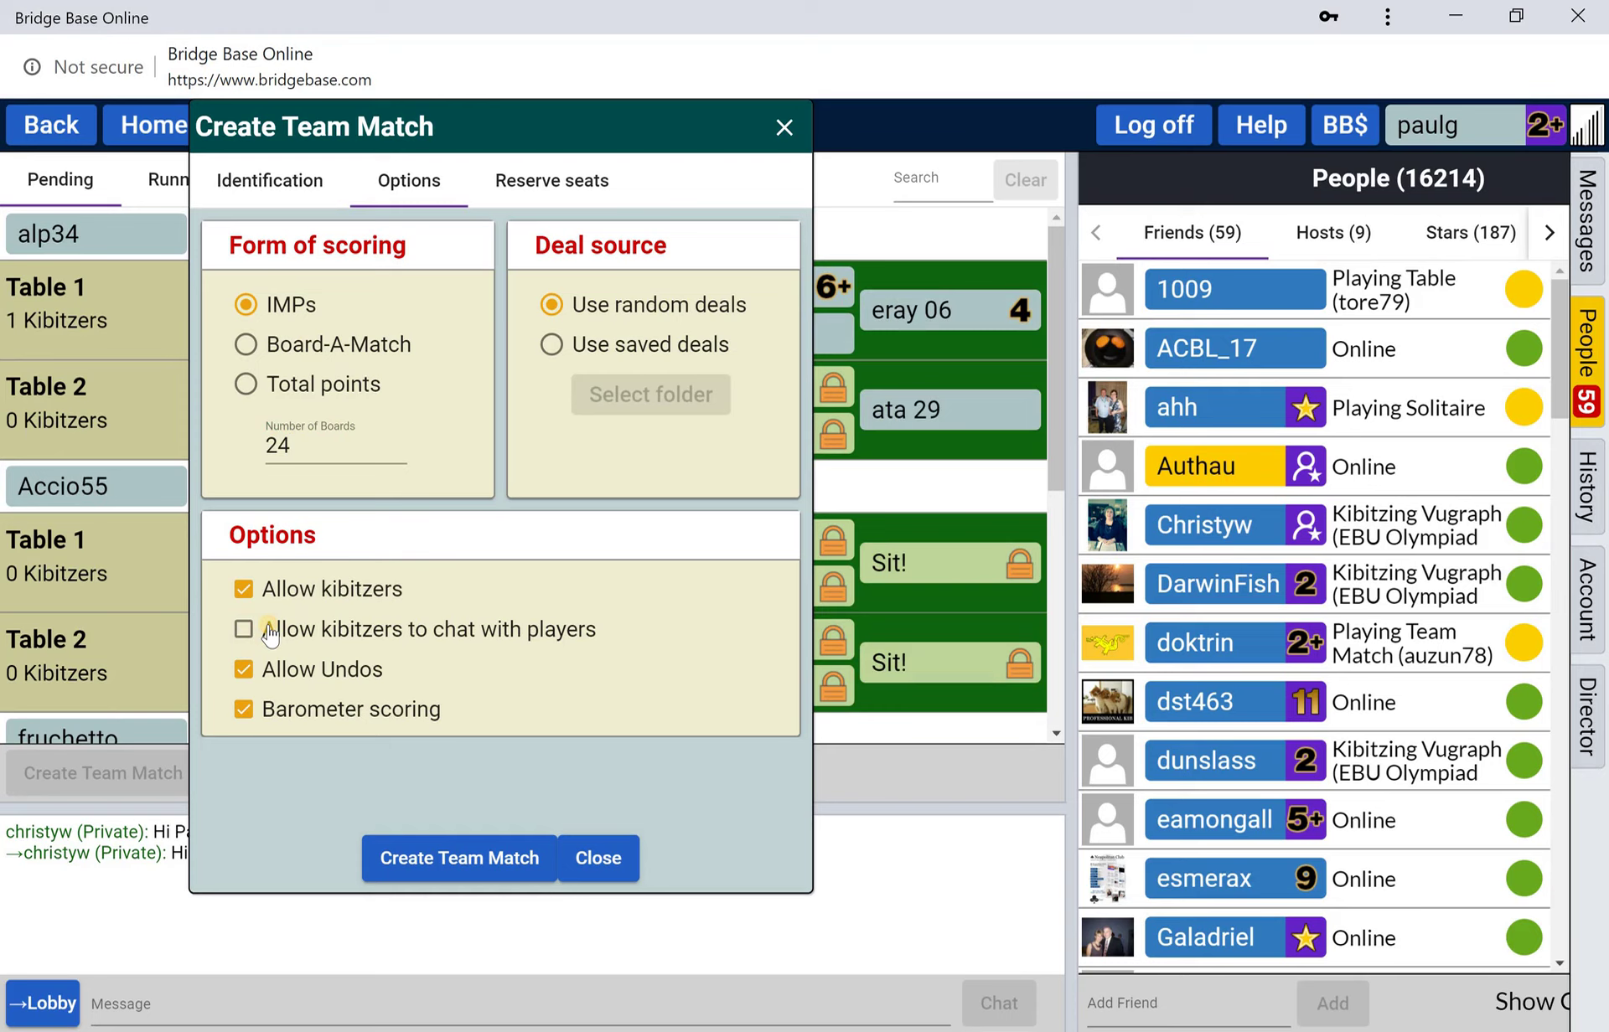
pyautogui.click(272, 711)
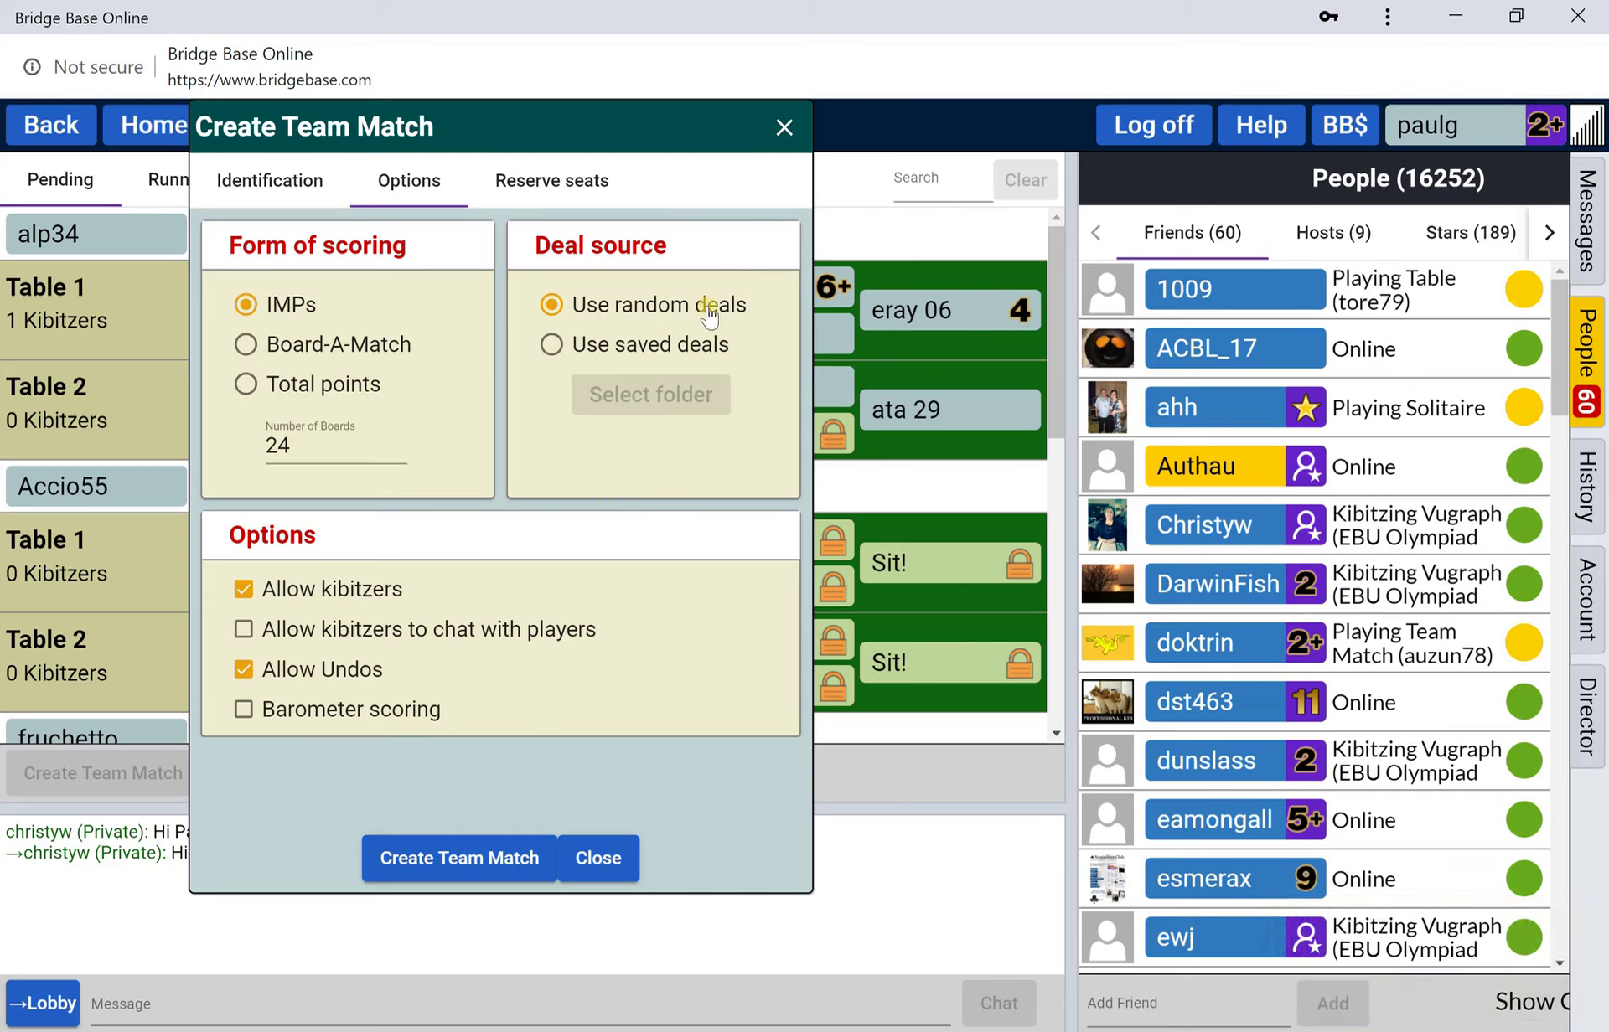
# Switch to saved deals and select the '0 example' folder as the deal source.
pyautogui.click(618, 353)
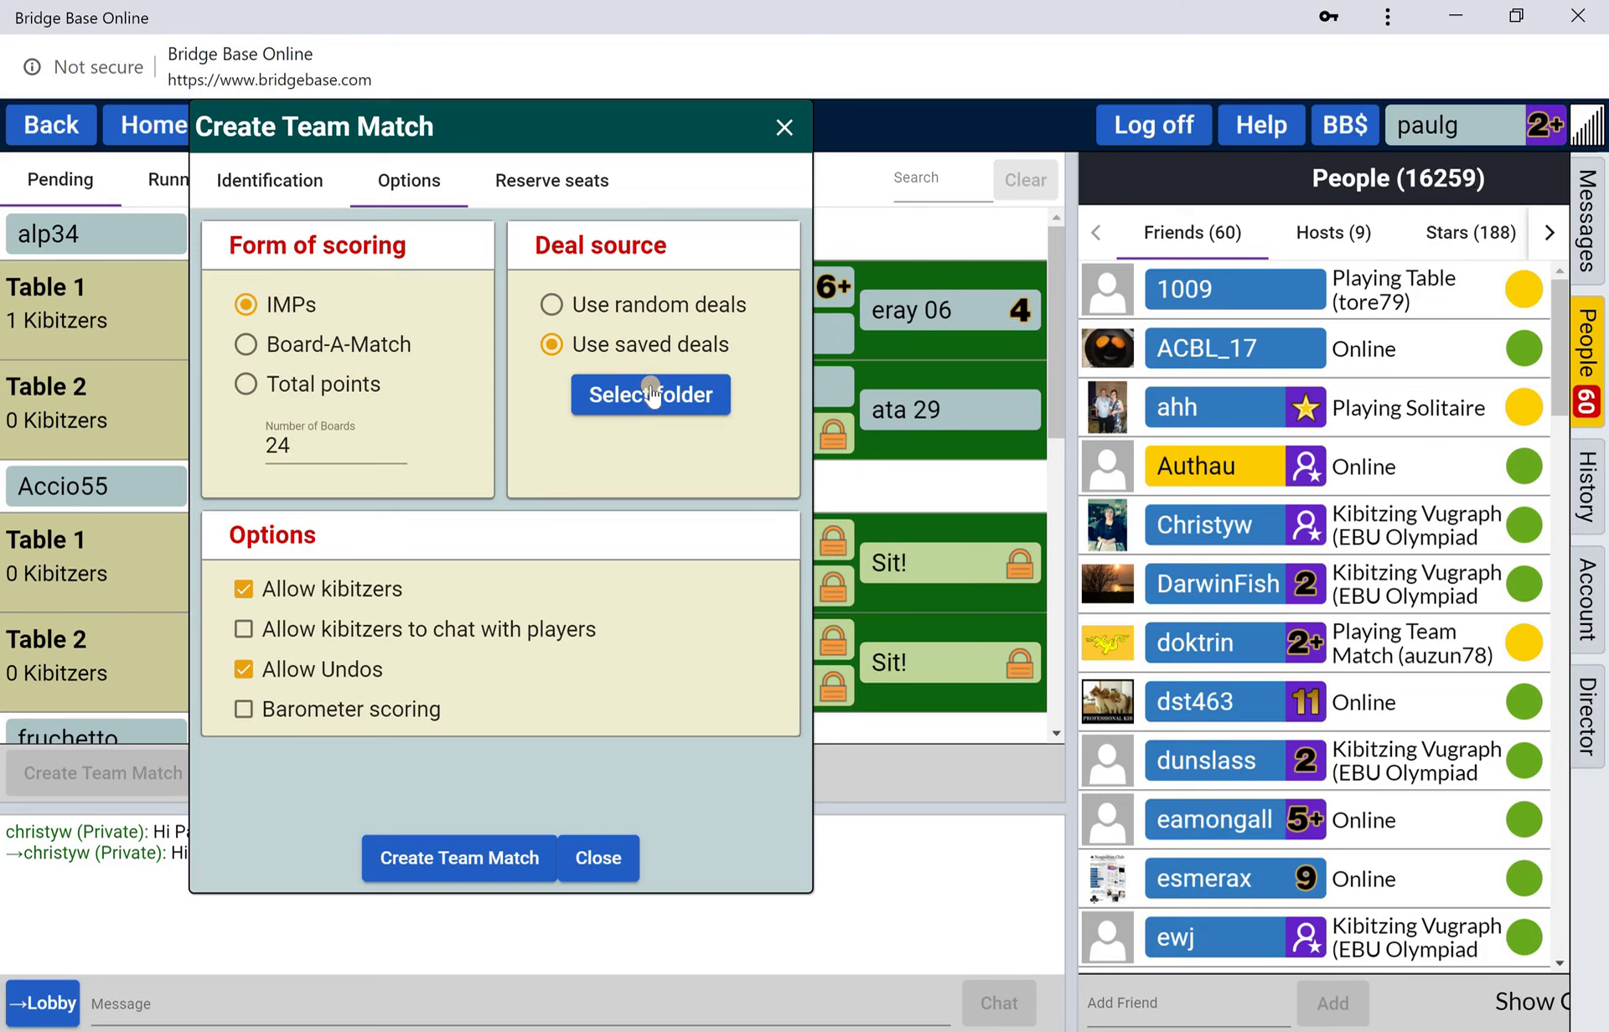
pyautogui.click(652, 392)
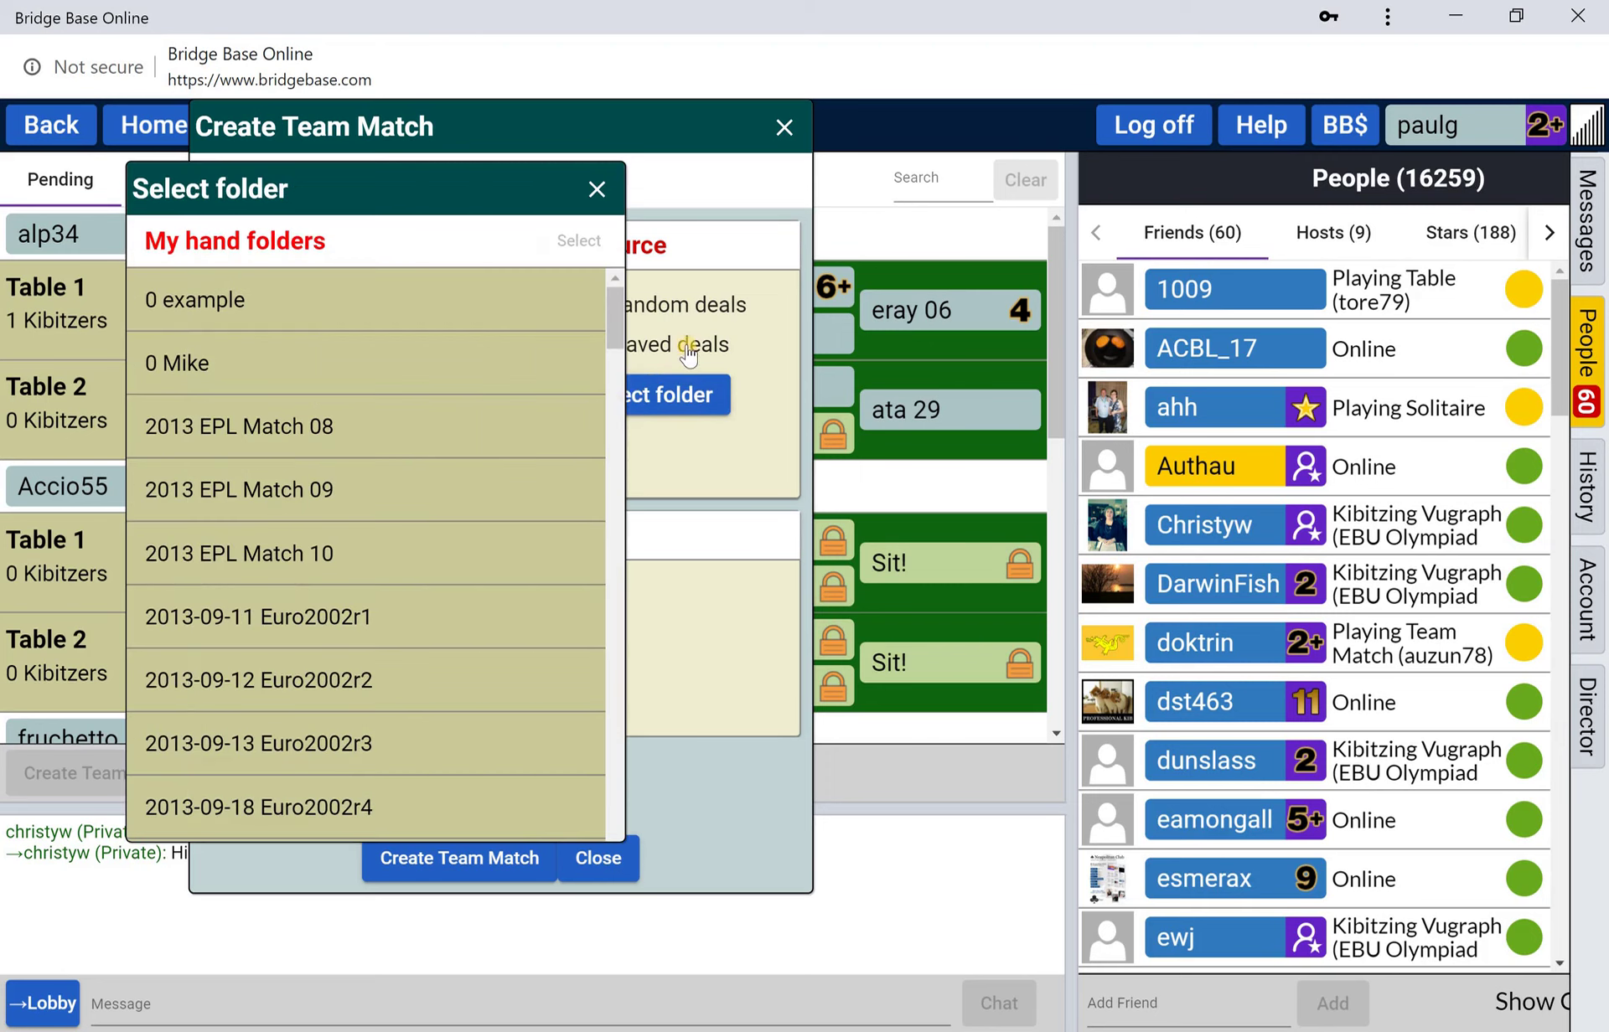
pyautogui.click(343, 312)
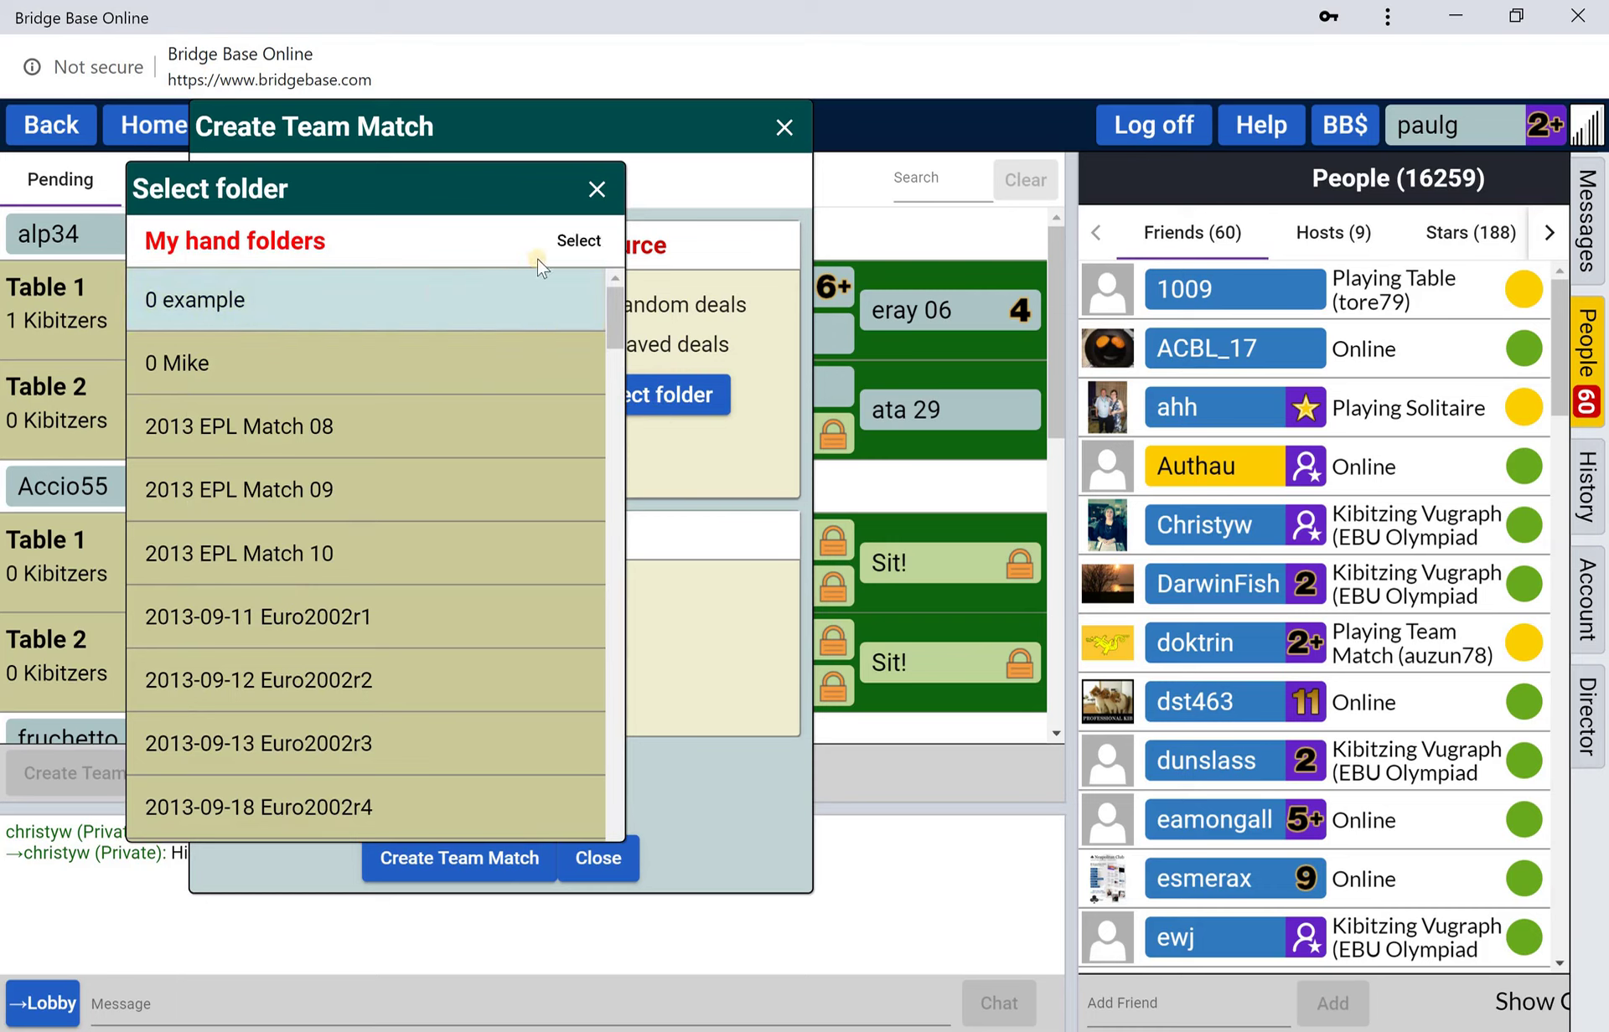
pyautogui.click(591, 239)
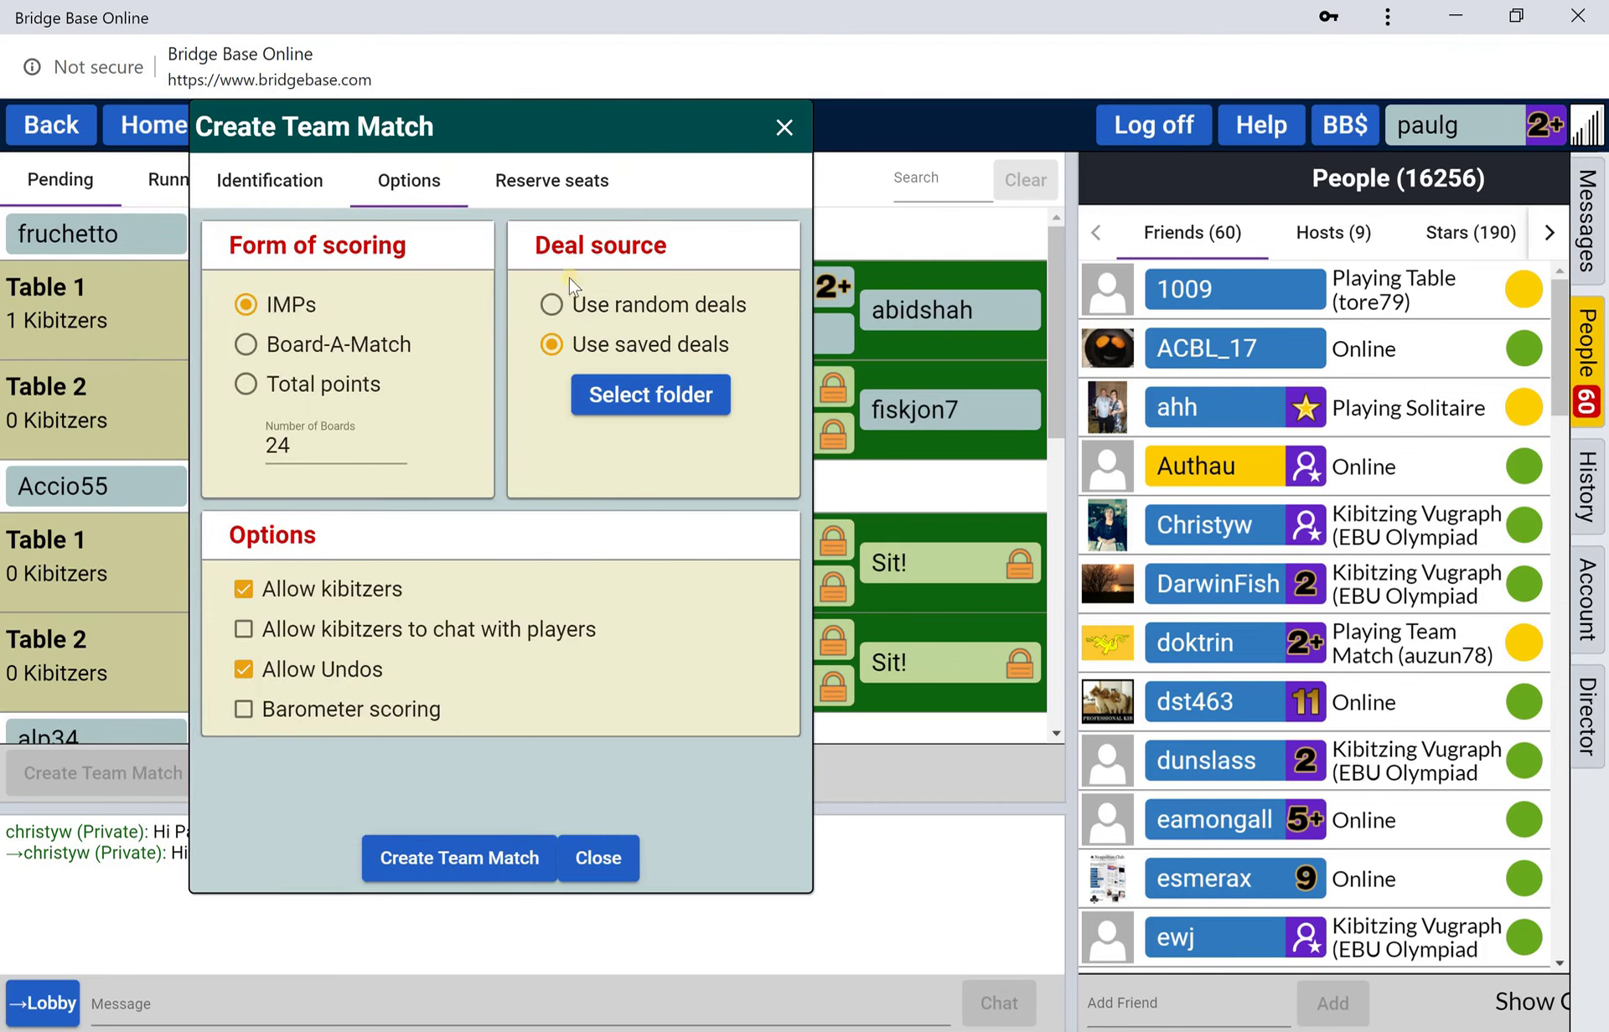
# Reserve Edinburgh's North, South, West and East seats with four player usernames.
pyautogui.click(549, 190)
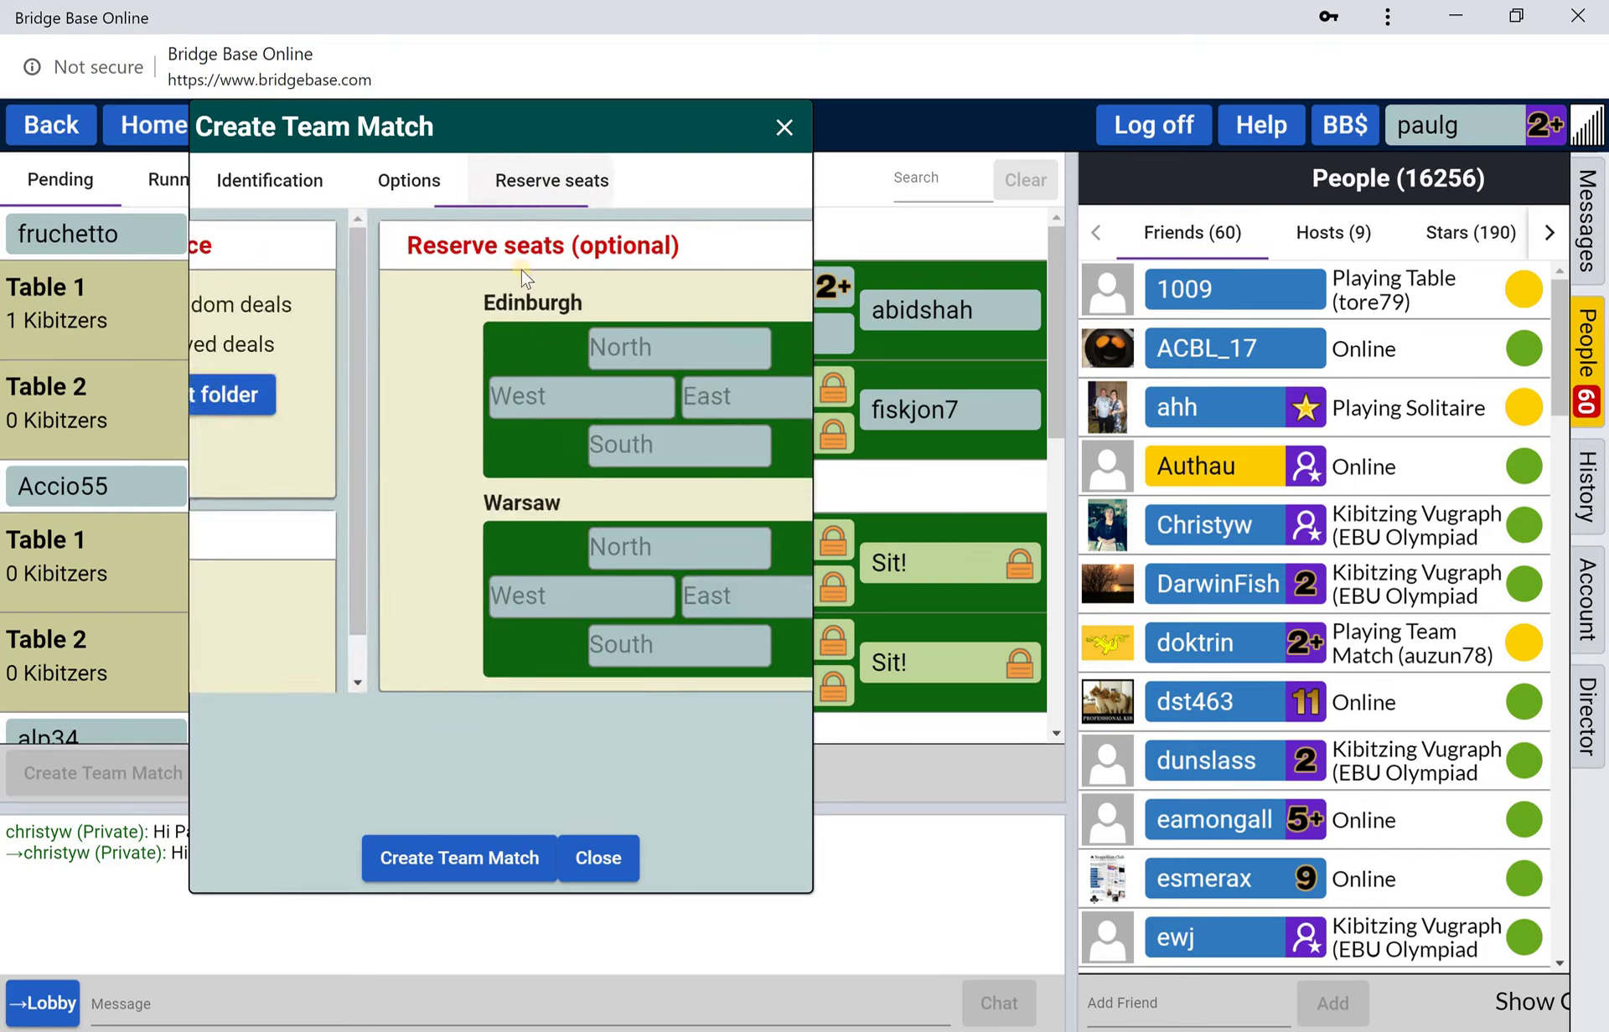
pyautogui.click(500, 350)
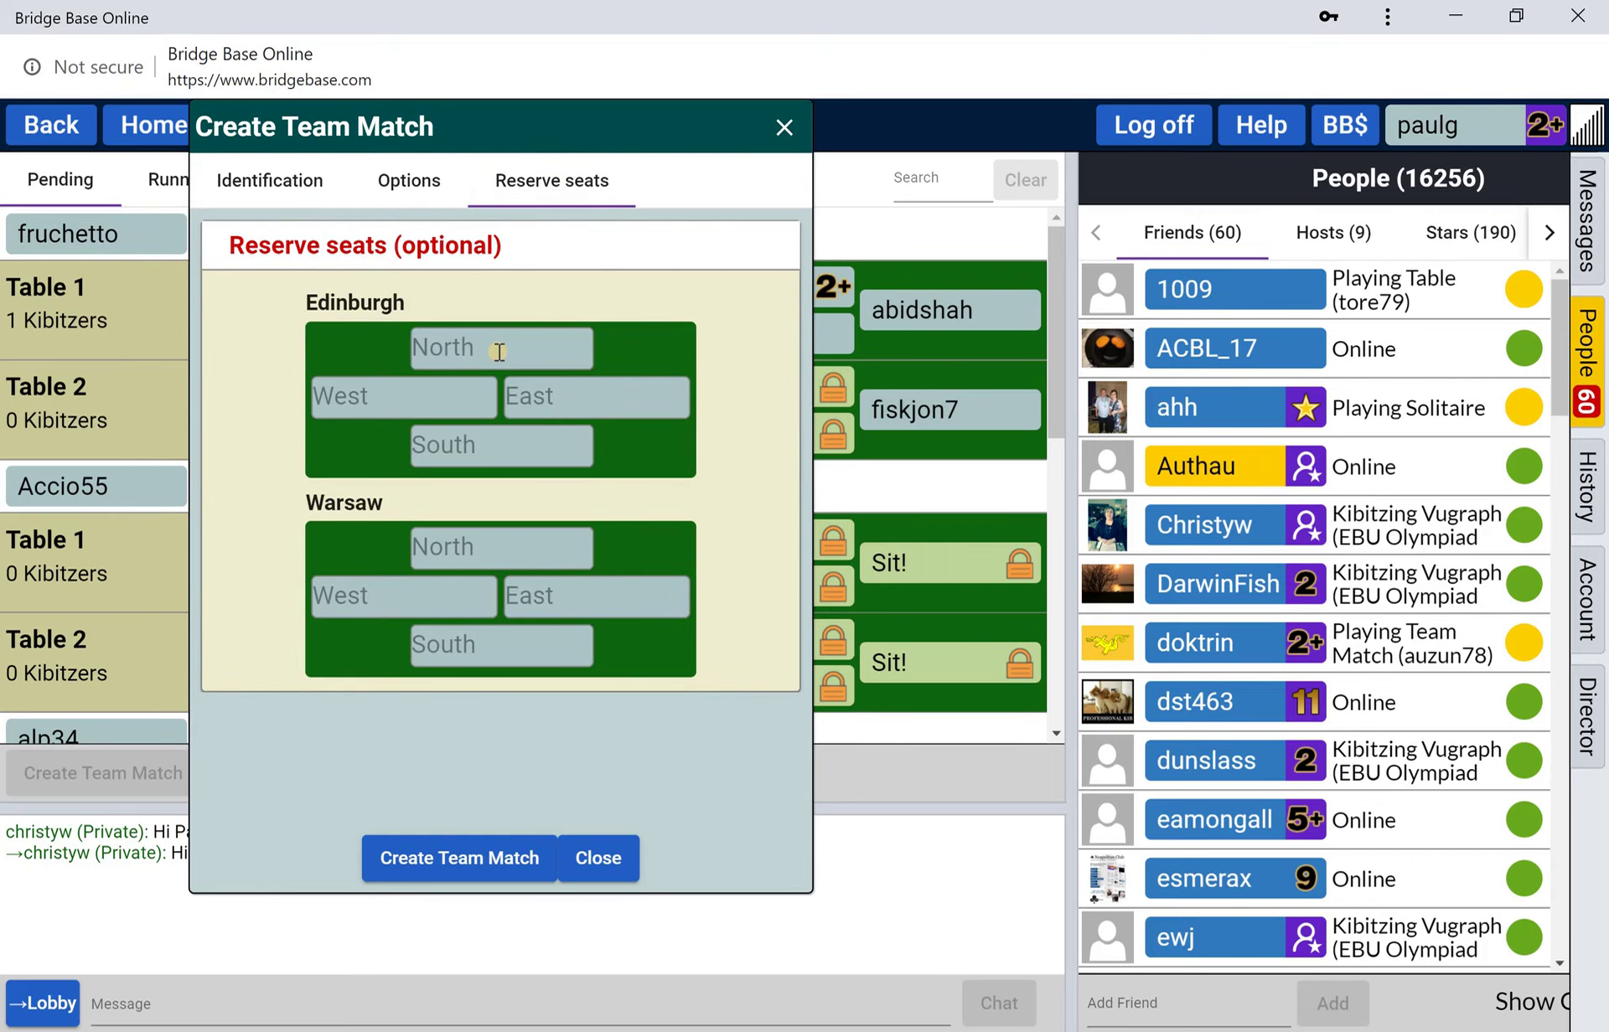
pyautogui.write('paulg')
pyautogui.click(448, 461)
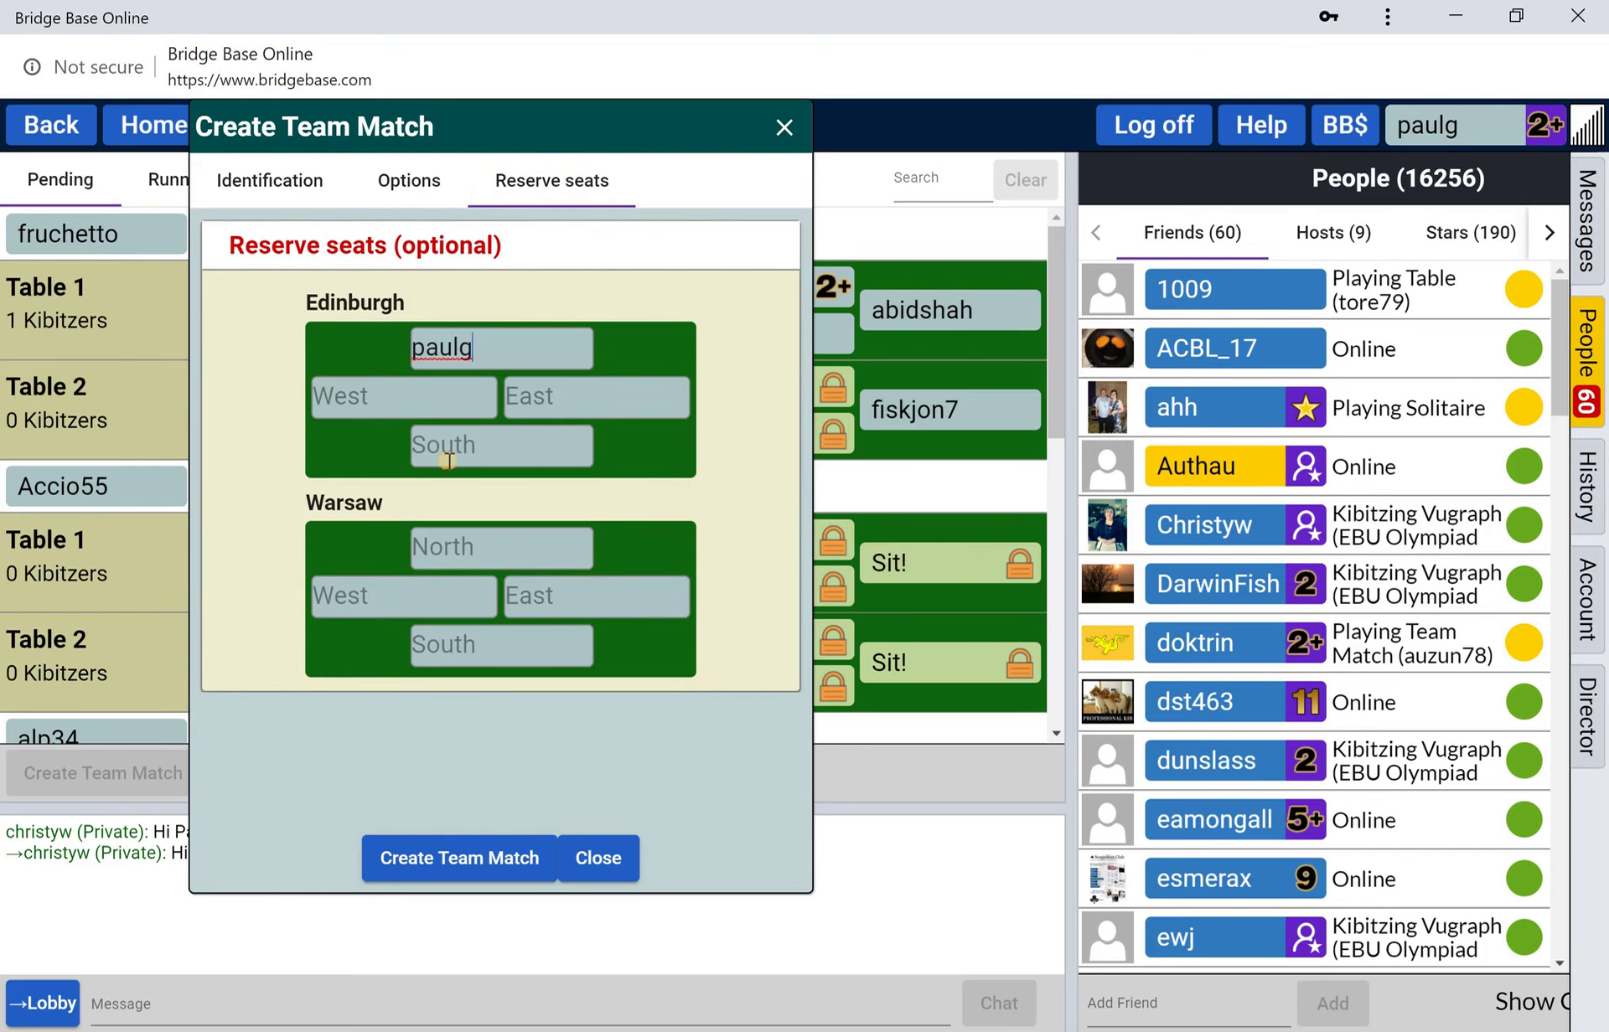
pyautogui.write('gipsona')
pyautogui.click(390, 391)
pyautogui.write('Ronanv')
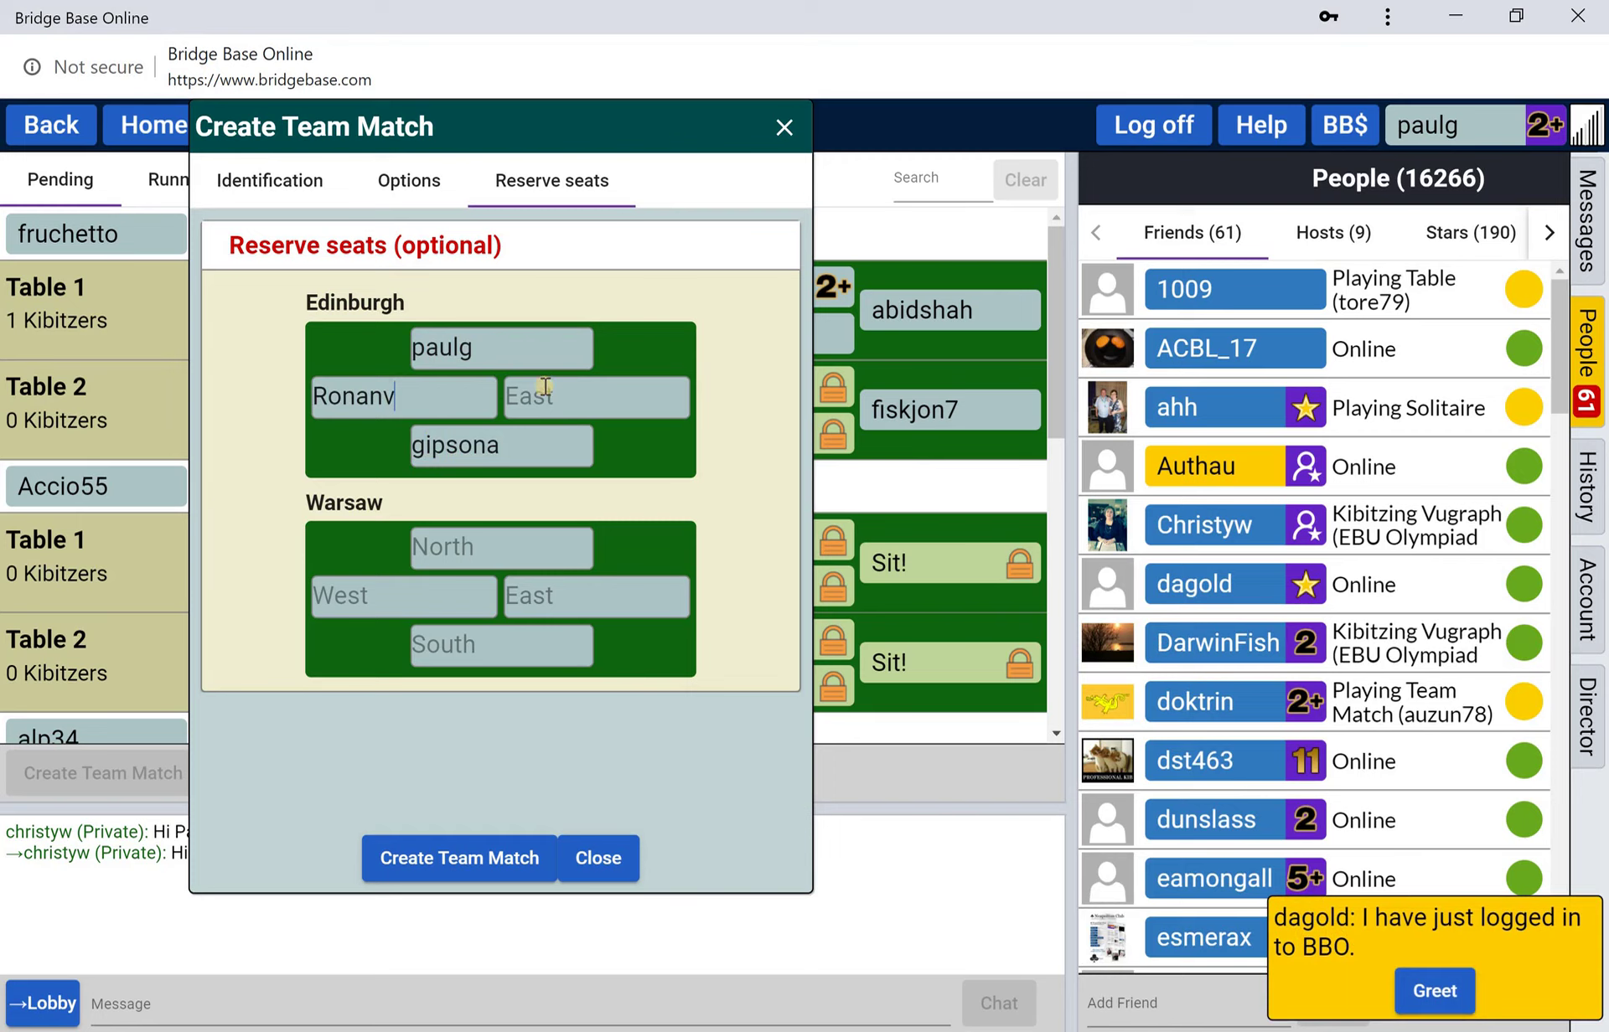
pyautogui.click(546, 388)
pyautogui.write('Liamob96')
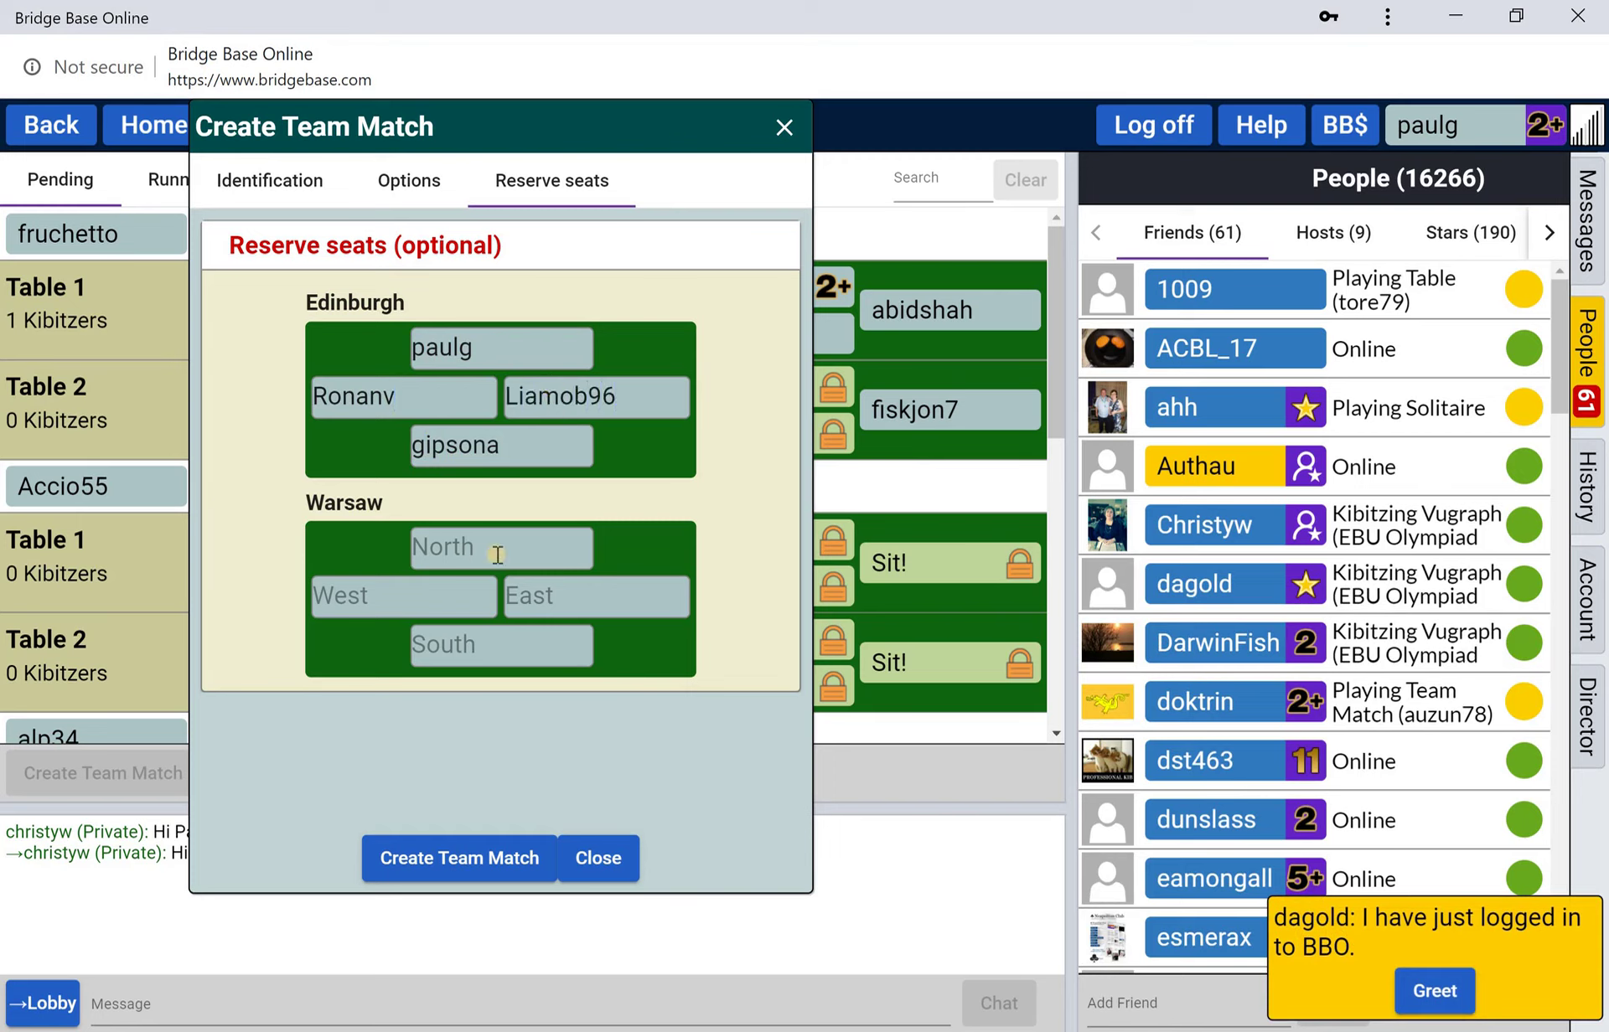
# Reserve Warsaw's North, East and South seats with player usernames.
pyautogui.click(498, 554)
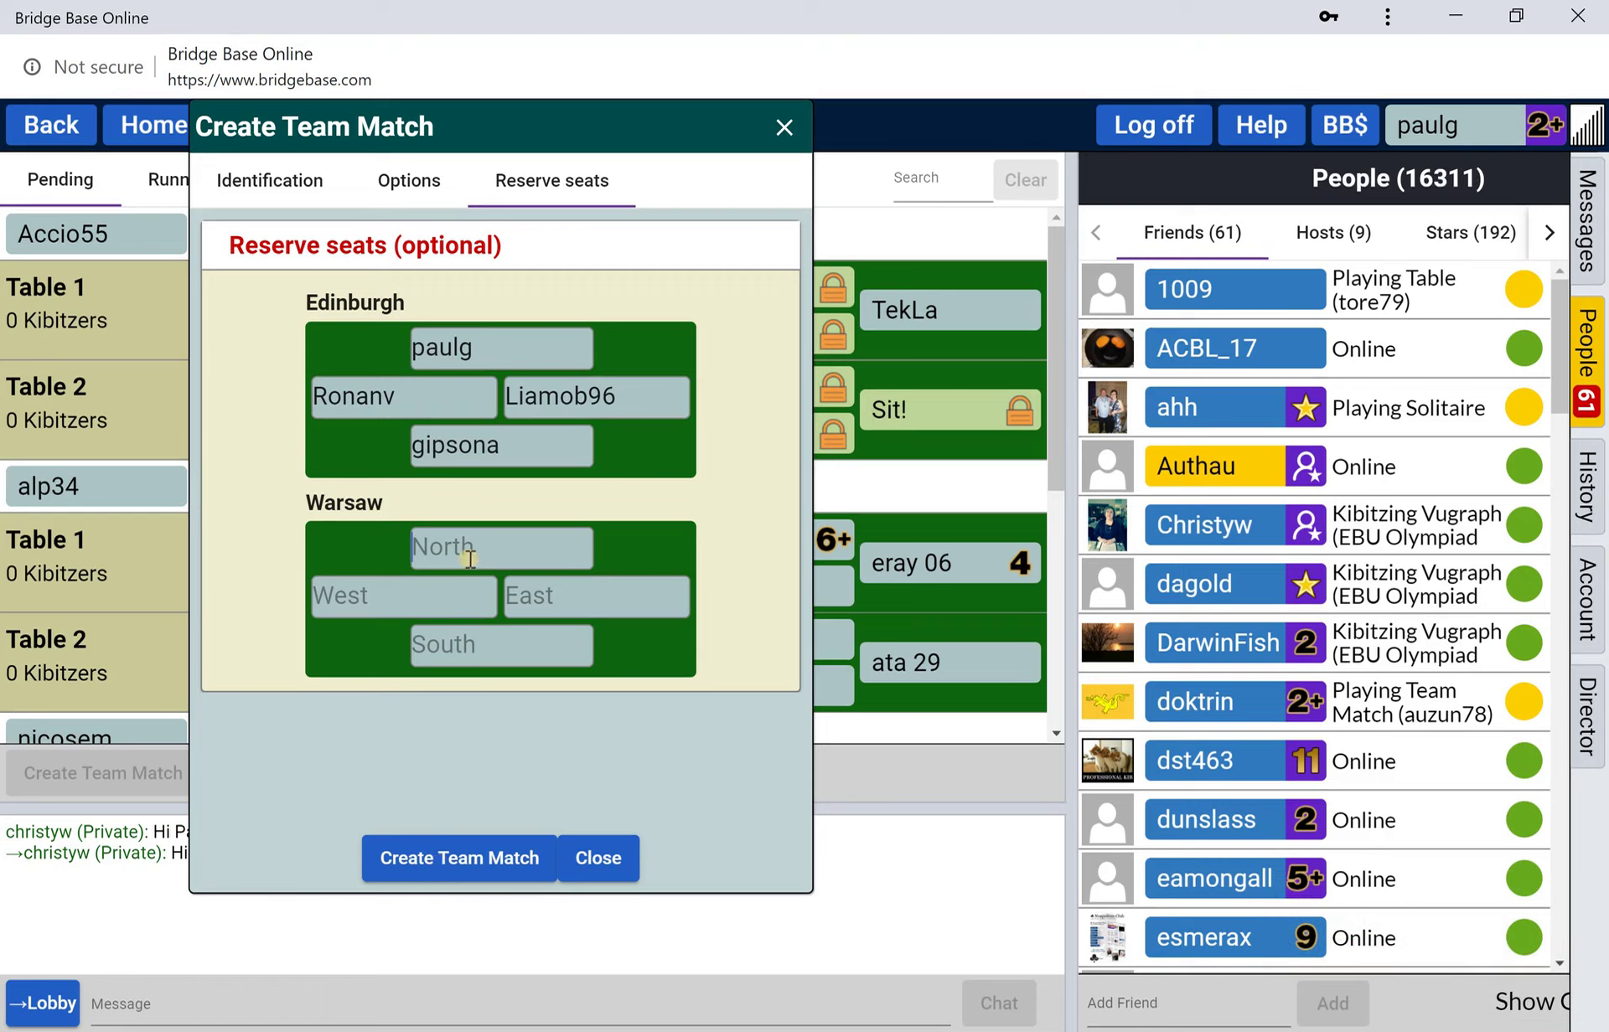
pyautogui.write('fdhsfhsd')
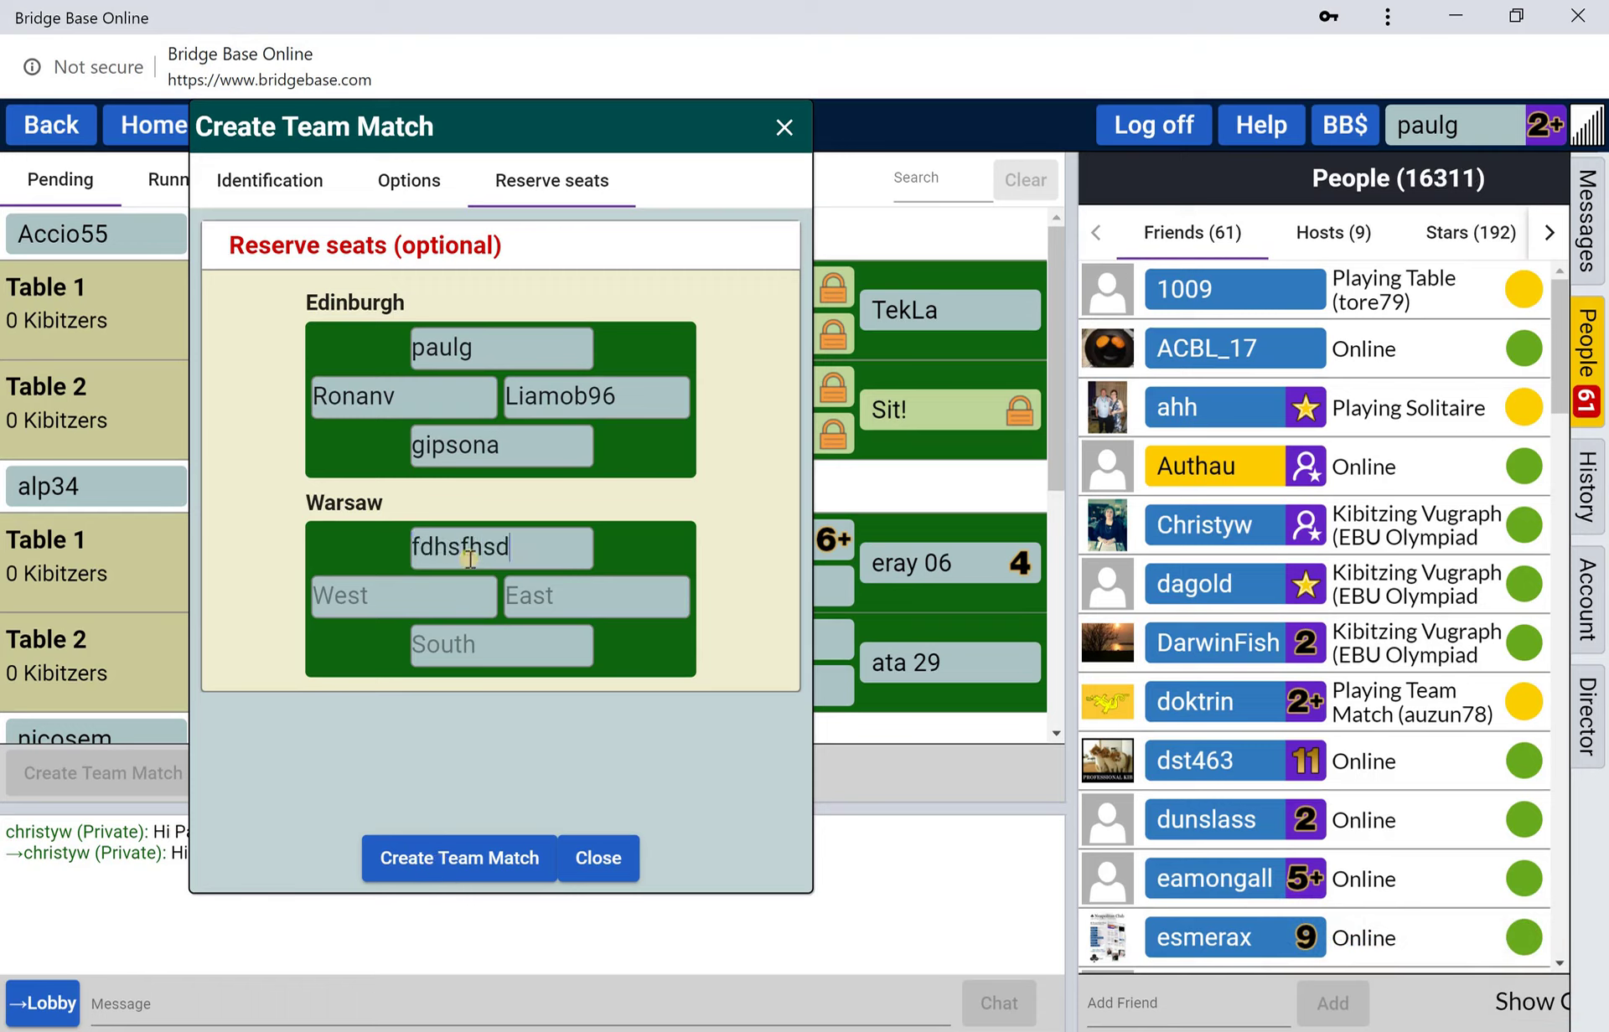
pyautogui.click(578, 591)
pyautogui.write('retjrek')
pyautogui.click(542, 640)
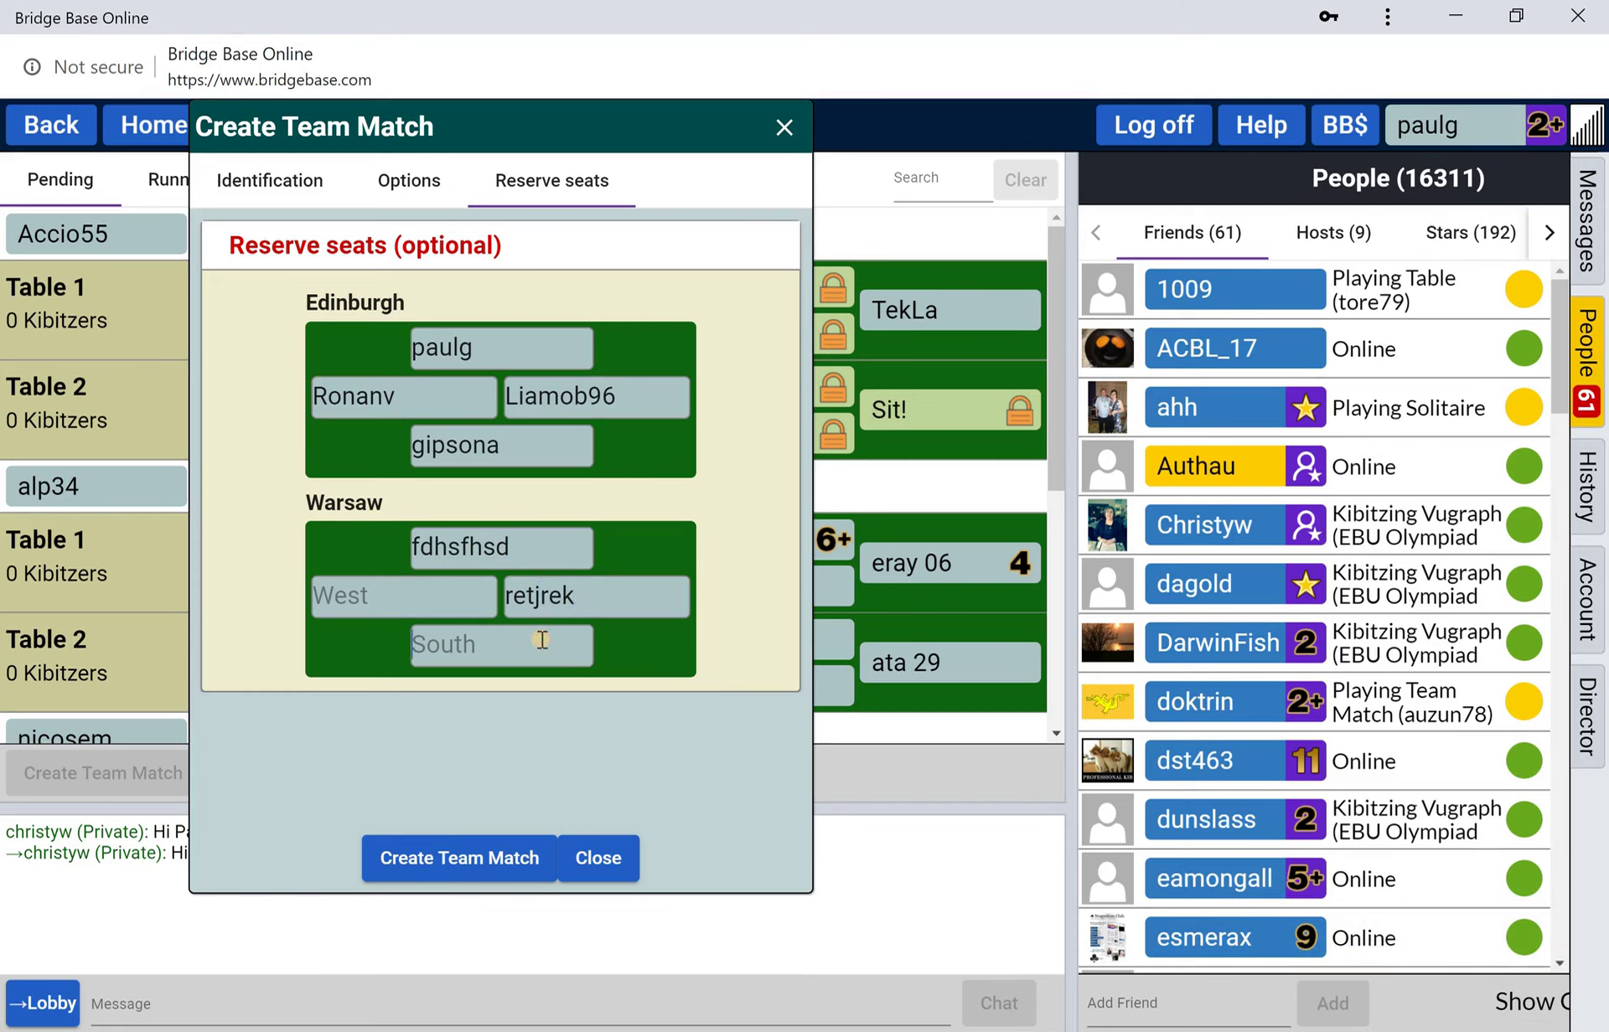
pyautogui.write('qwqere')
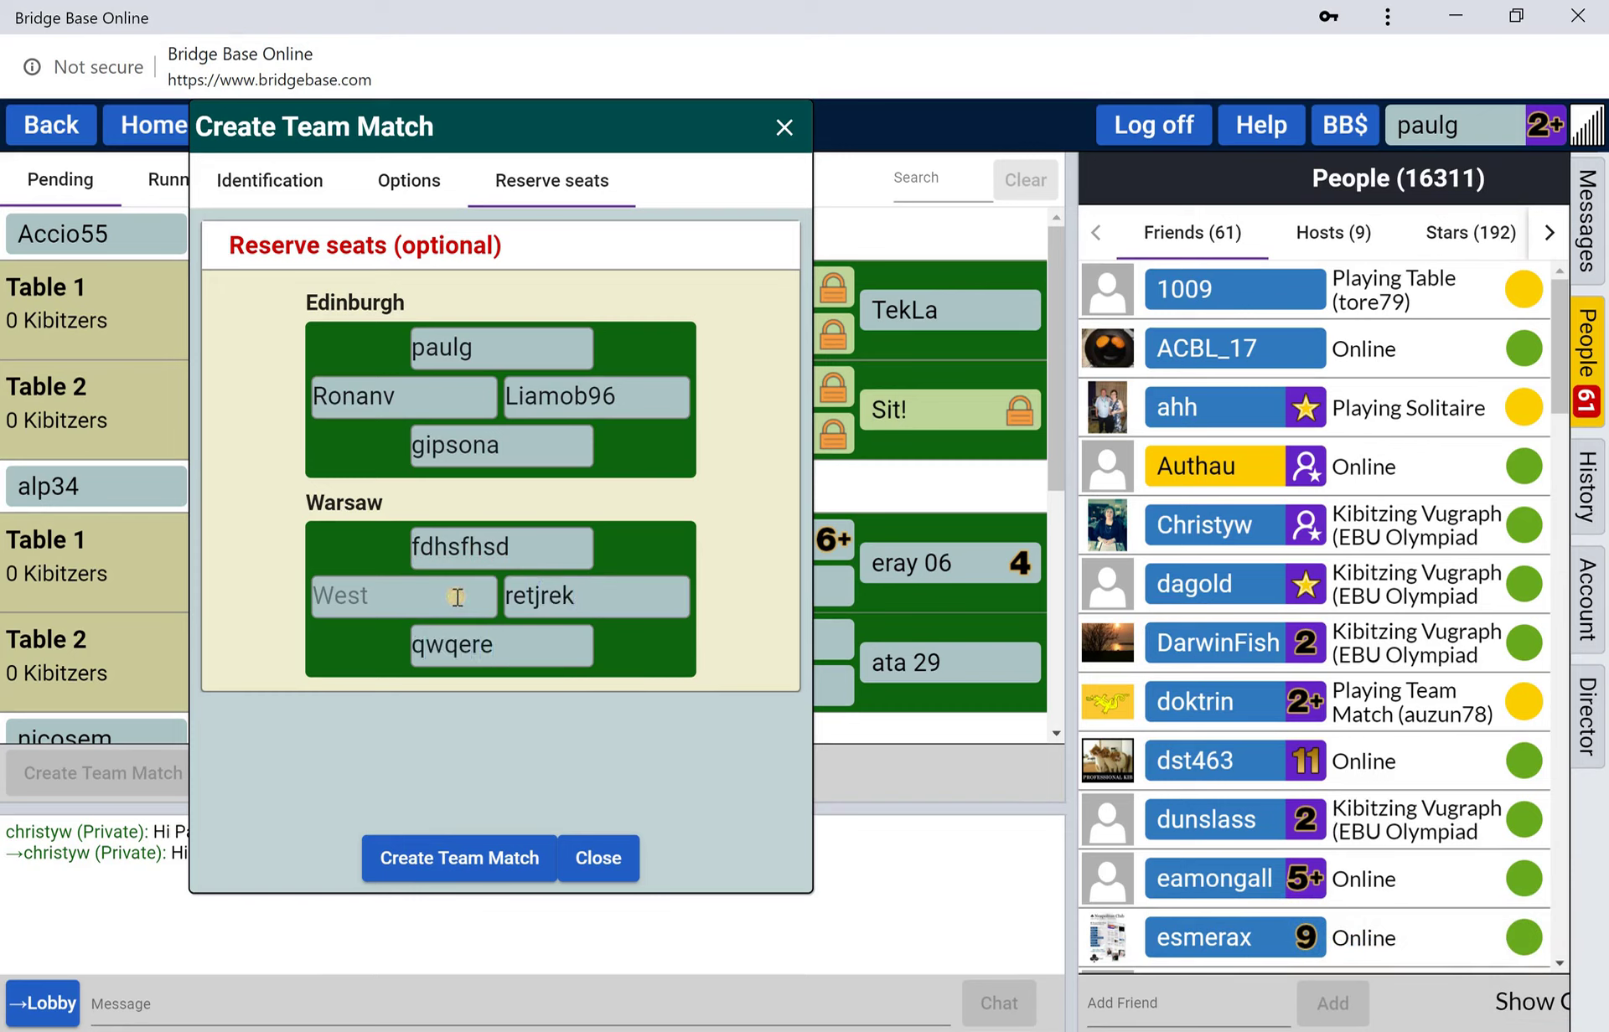
pyautogui.write('vndierrt')
# Submit the team match and dismiss the error that a reserved player is not online.
pyautogui.click(452, 859)
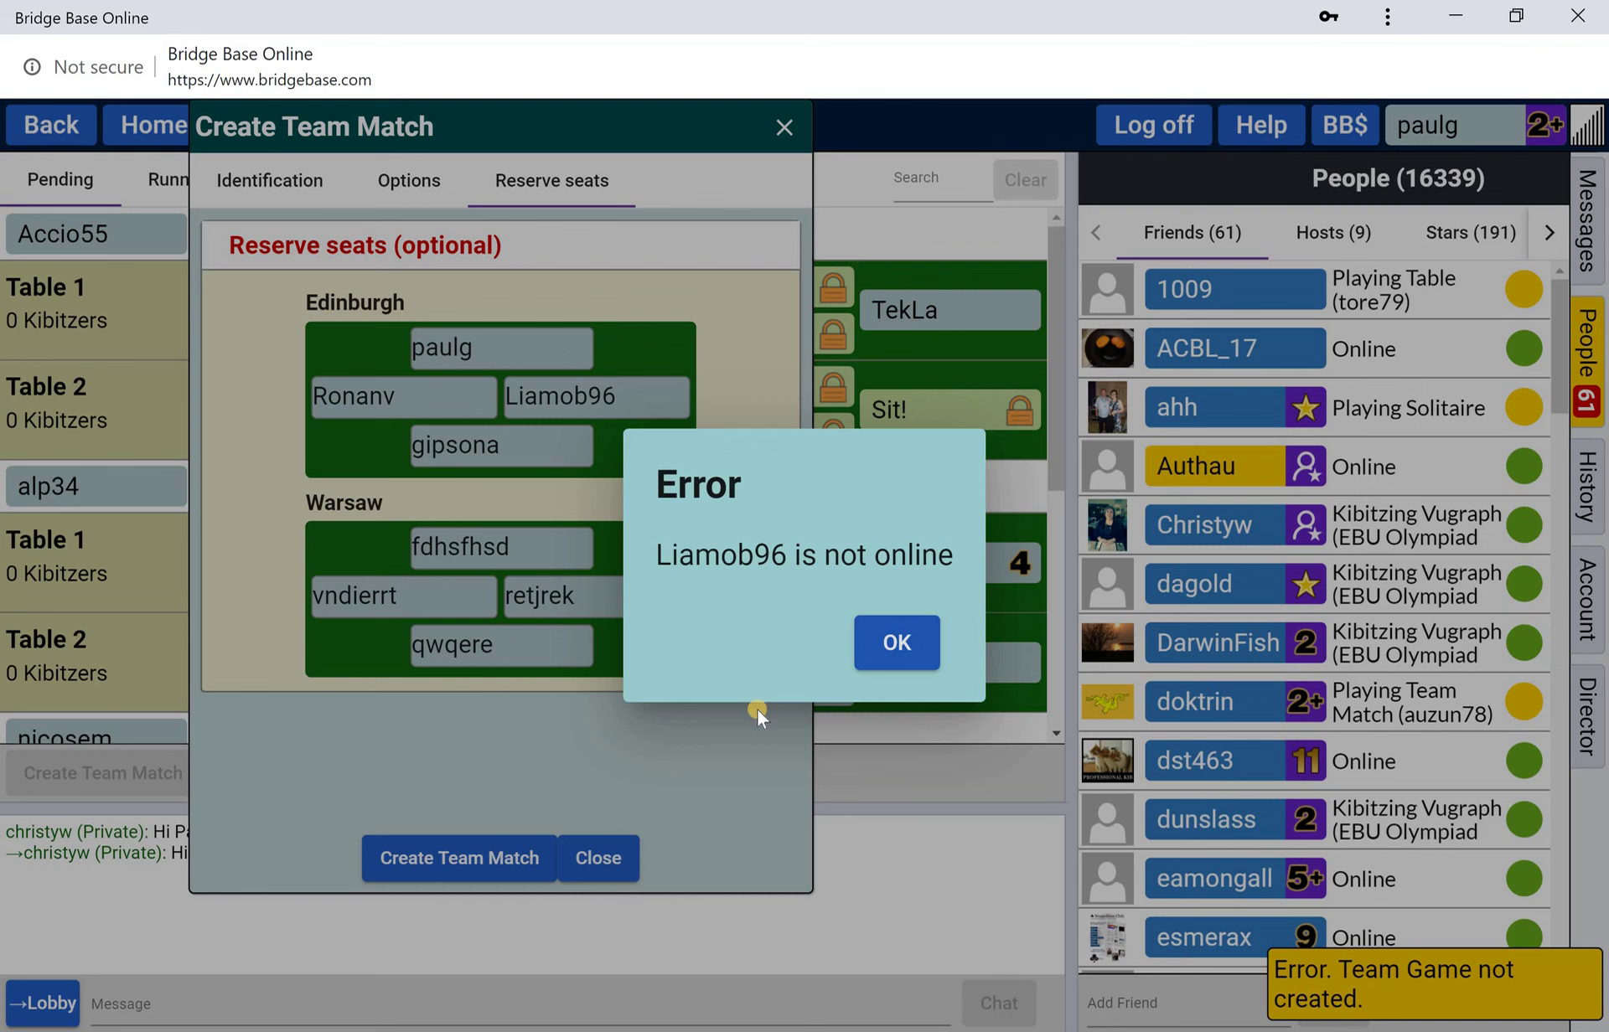
pyautogui.click(796, 759)
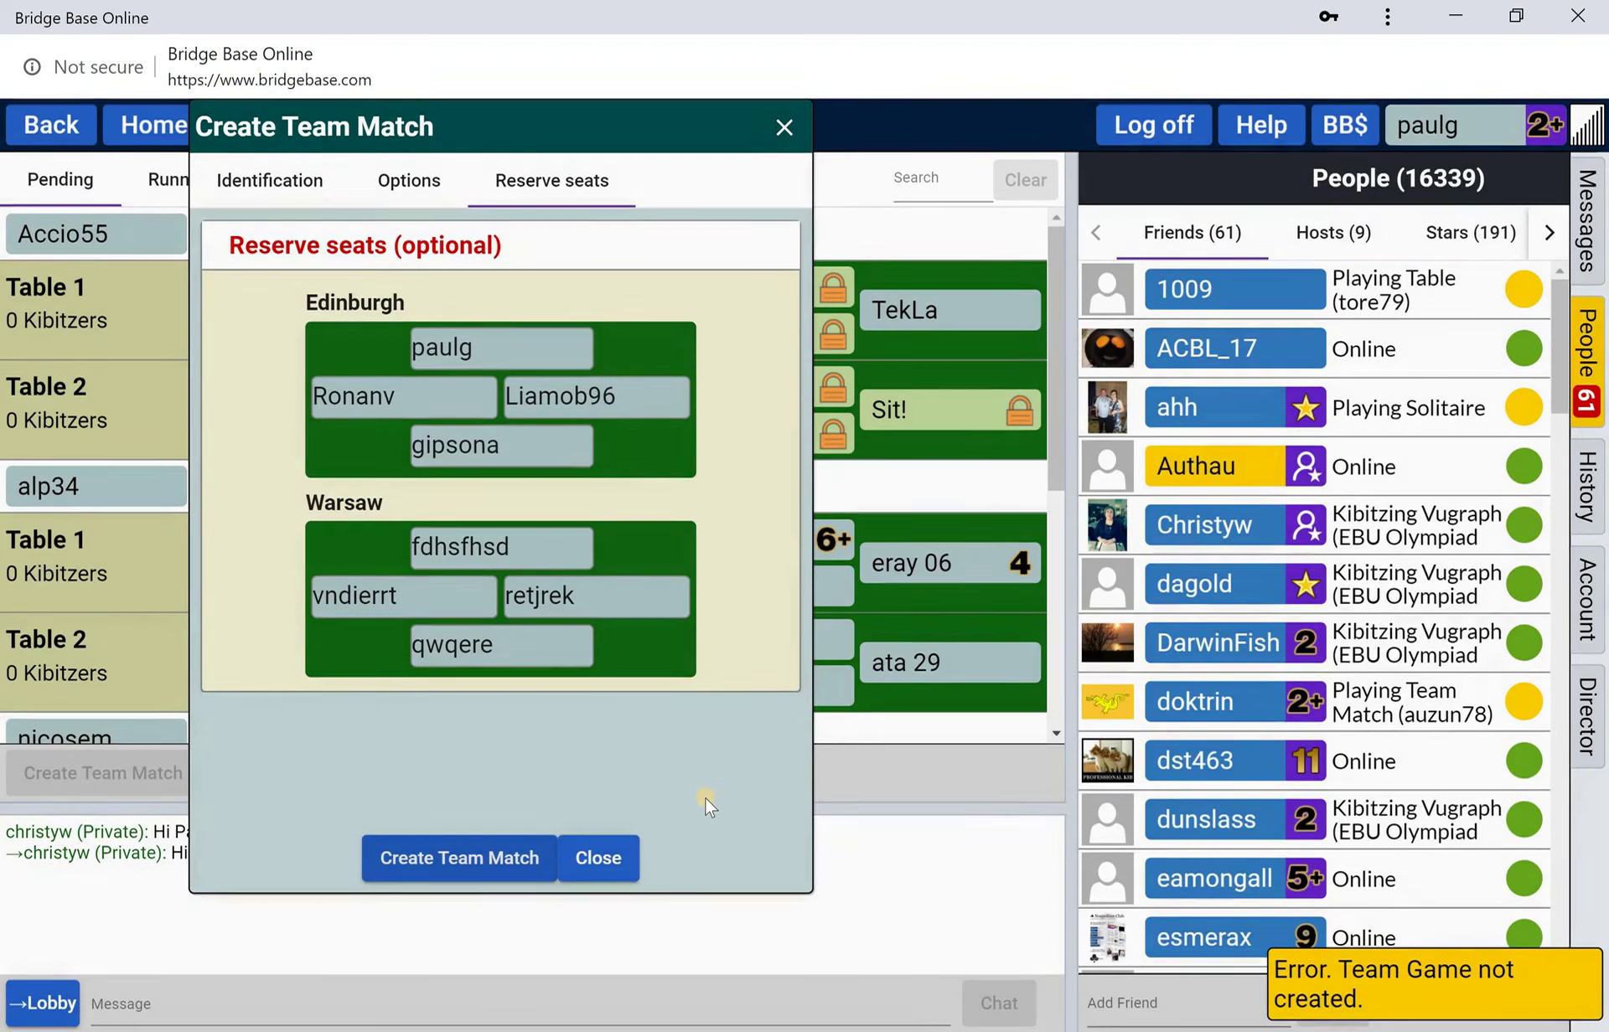